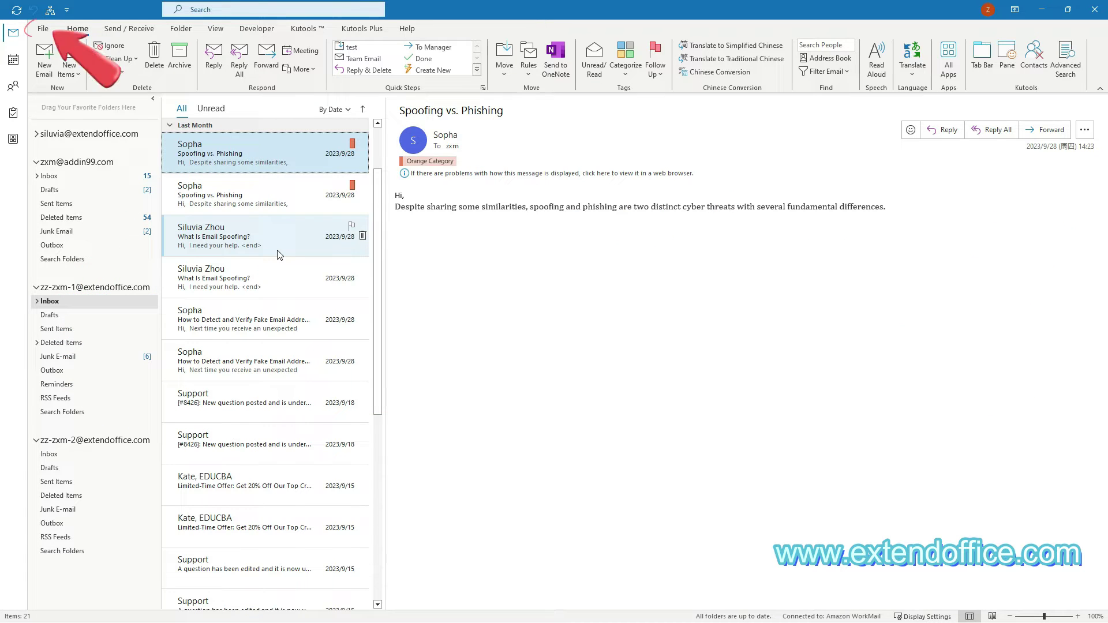
Open the Automatic Replies (Out of Office) settings for the first of the two highlighted Amazon WorkMail accounts.
click(42, 30)
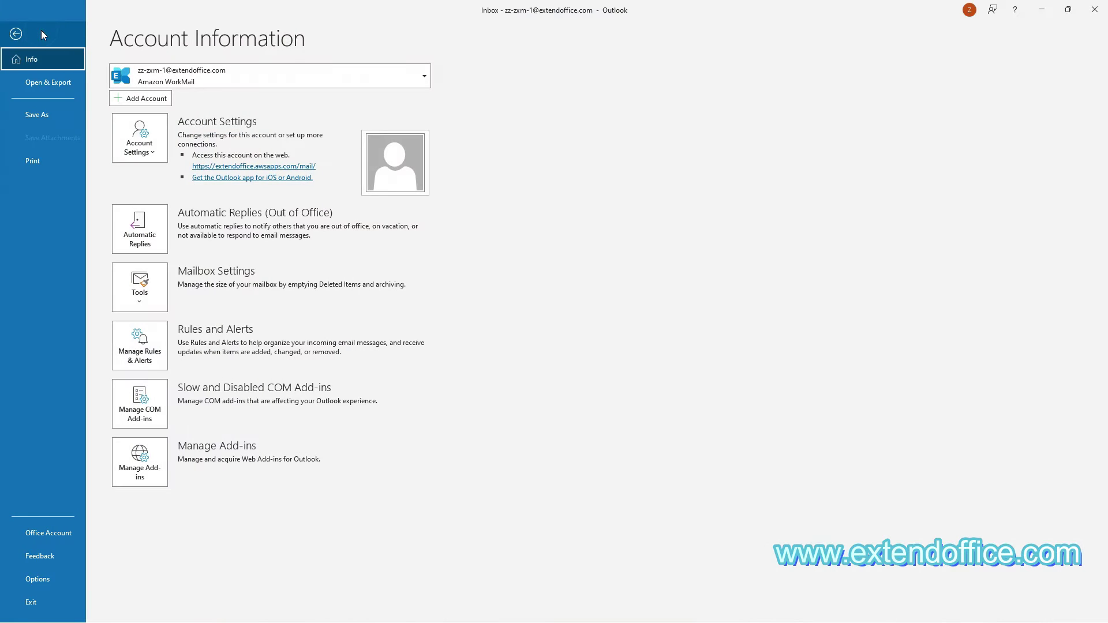
click(238, 78)
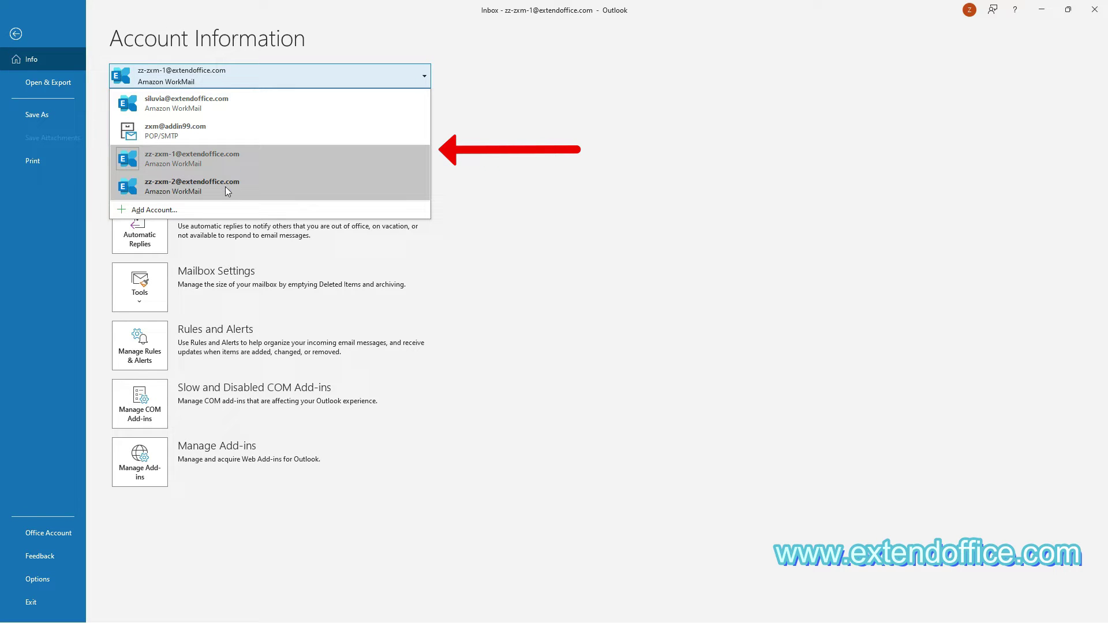
click(241, 158)
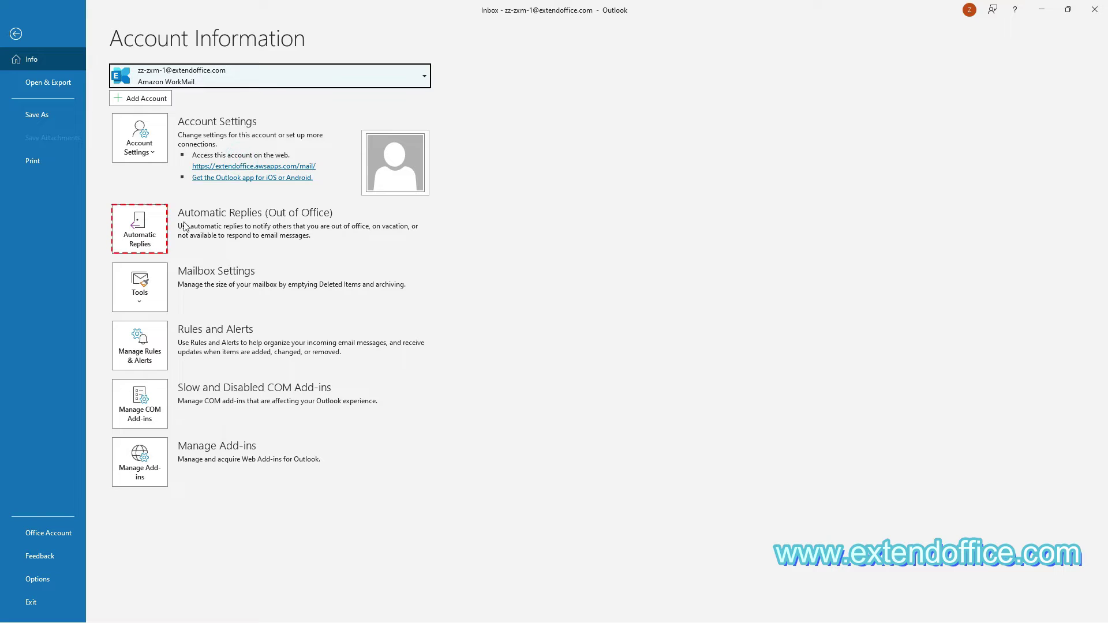
click(147, 243)
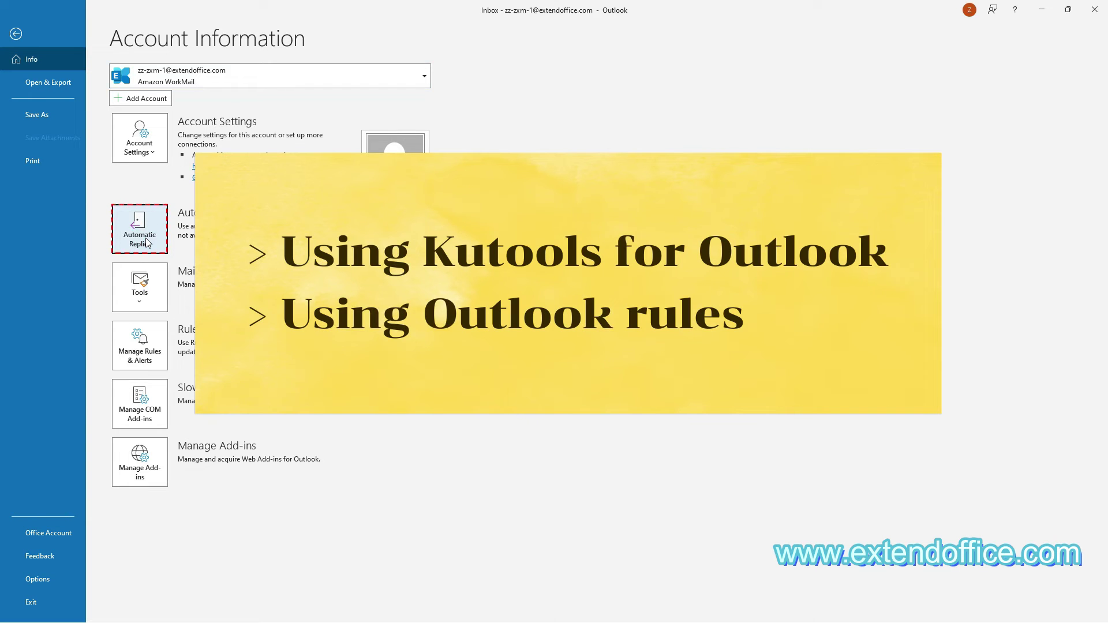
click(148, 238)
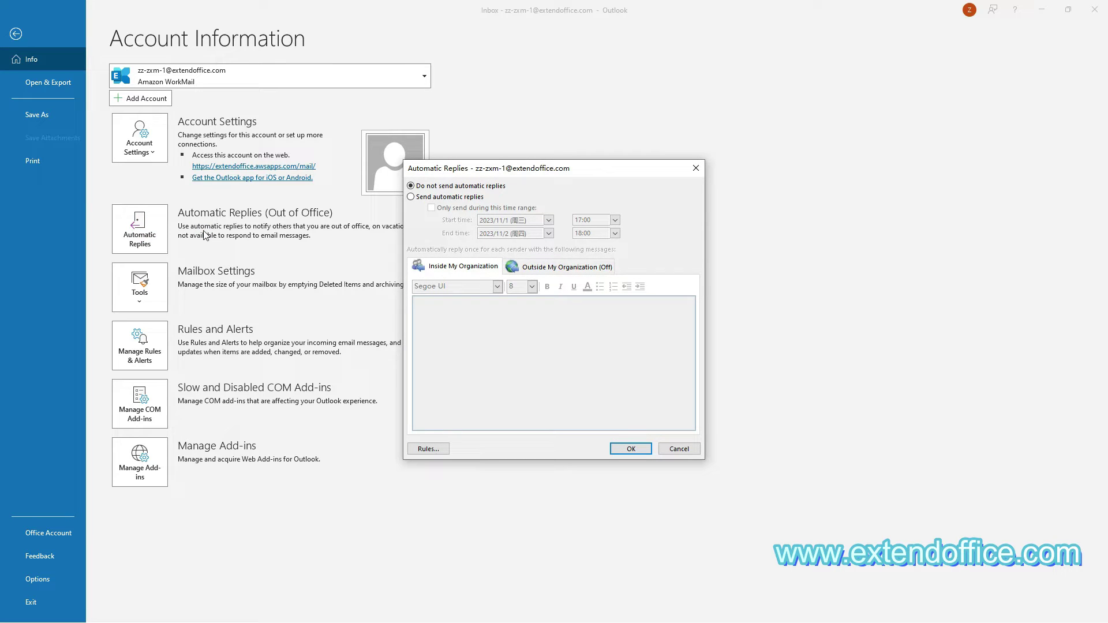
Turn on automatic replies, limited to the time range from 2023/11/1 17:00 to 2023/11/2 18:00.
click(410, 196)
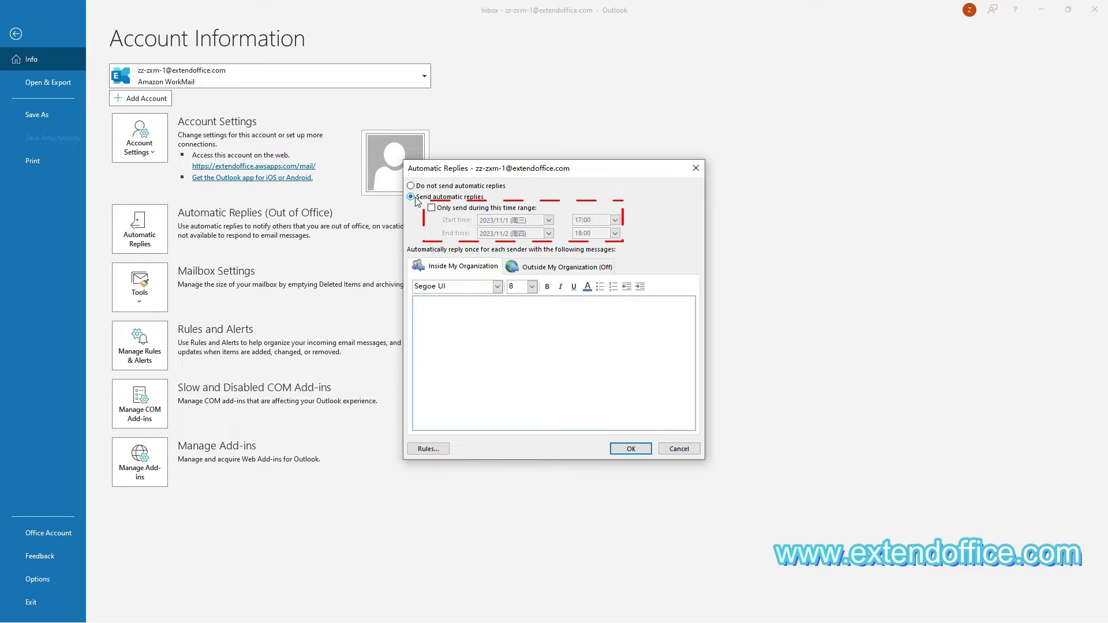
click(432, 208)
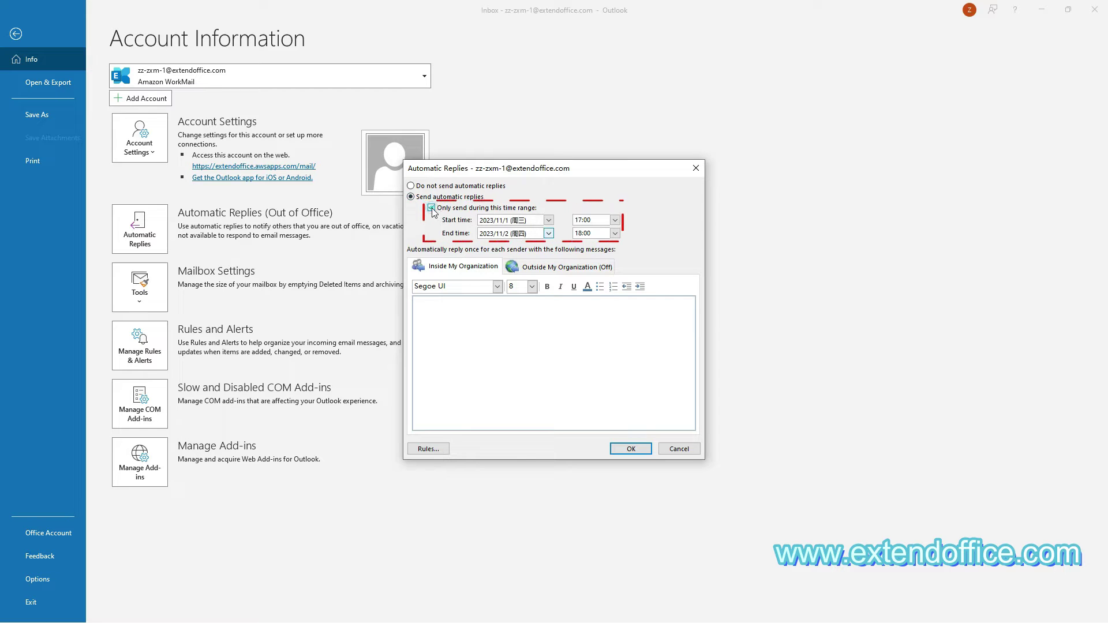
click(549, 220)
click(491, 258)
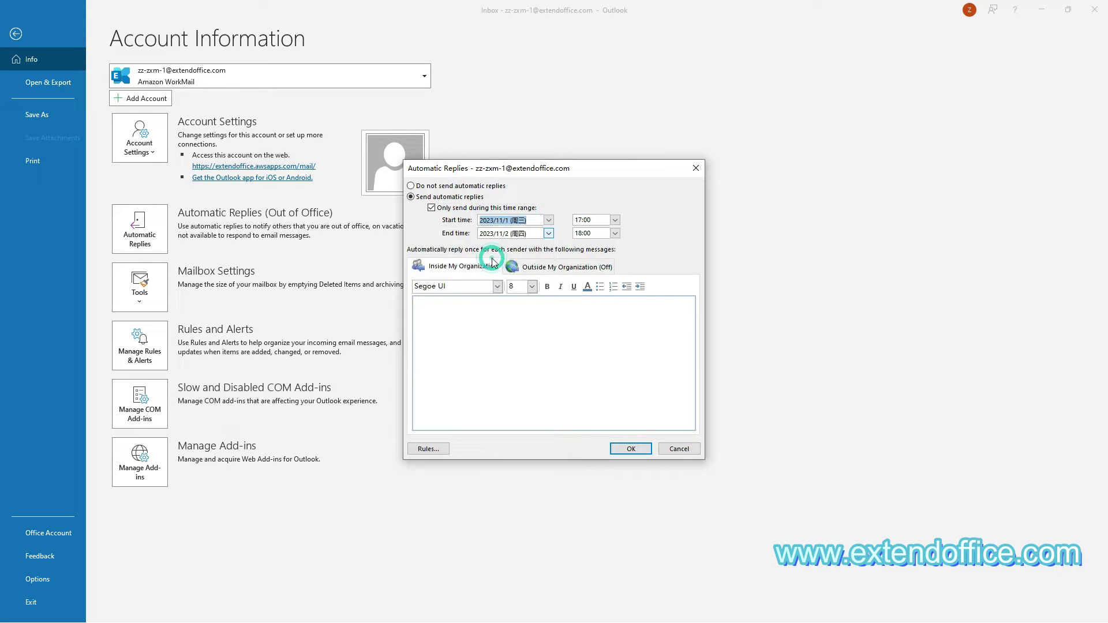
click(548, 233)
click(507, 273)
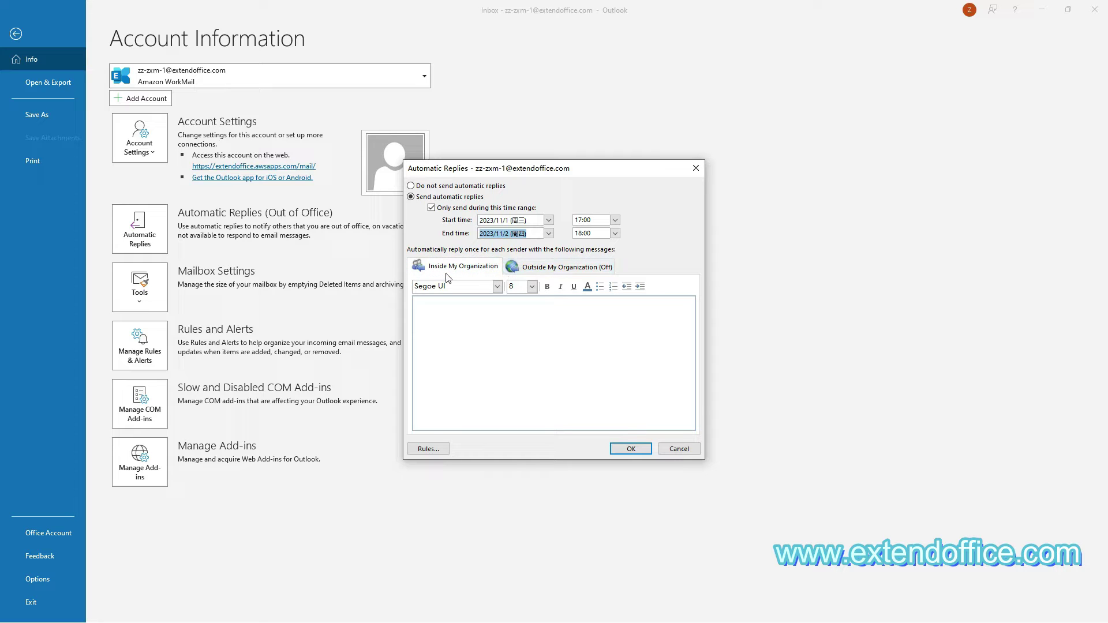
Enter the inside-organization reply "Dear Mr. or Ms., This is auto reply. The email has been received. Thank you.".
click(441, 307)
text(Dear Mr. or Ms., This is auto reply. The email has been received. Thank you.)
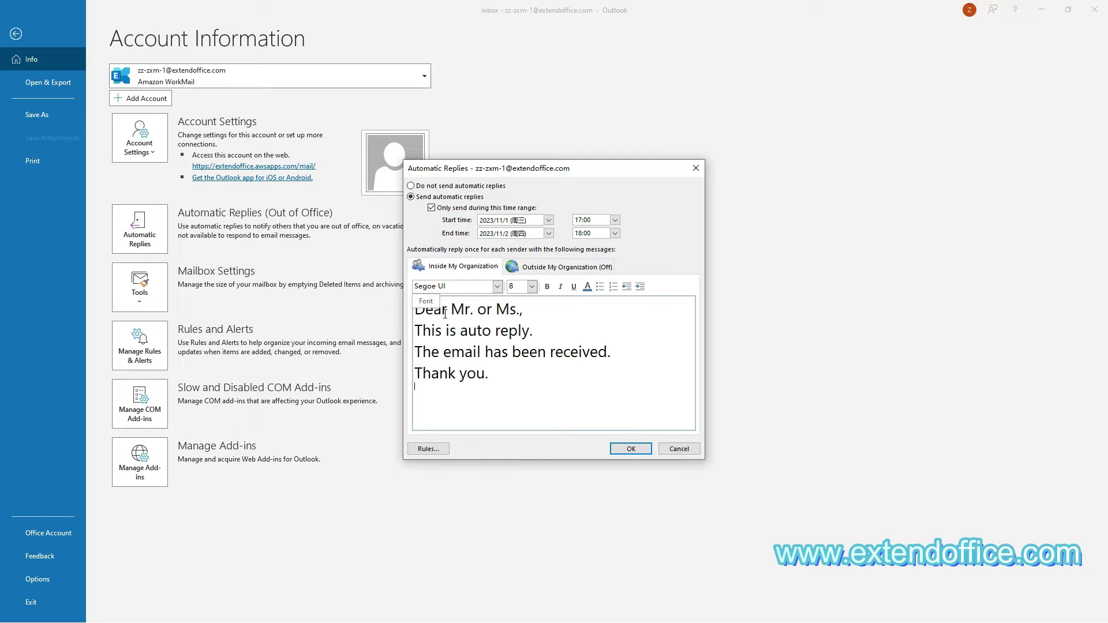
click(485, 351)
Enable auto-reply outside the organization for My Contacts only with "Dear Mr. or Ms., This is auto reply. The email has been received. Thank you.".
click(549, 272)
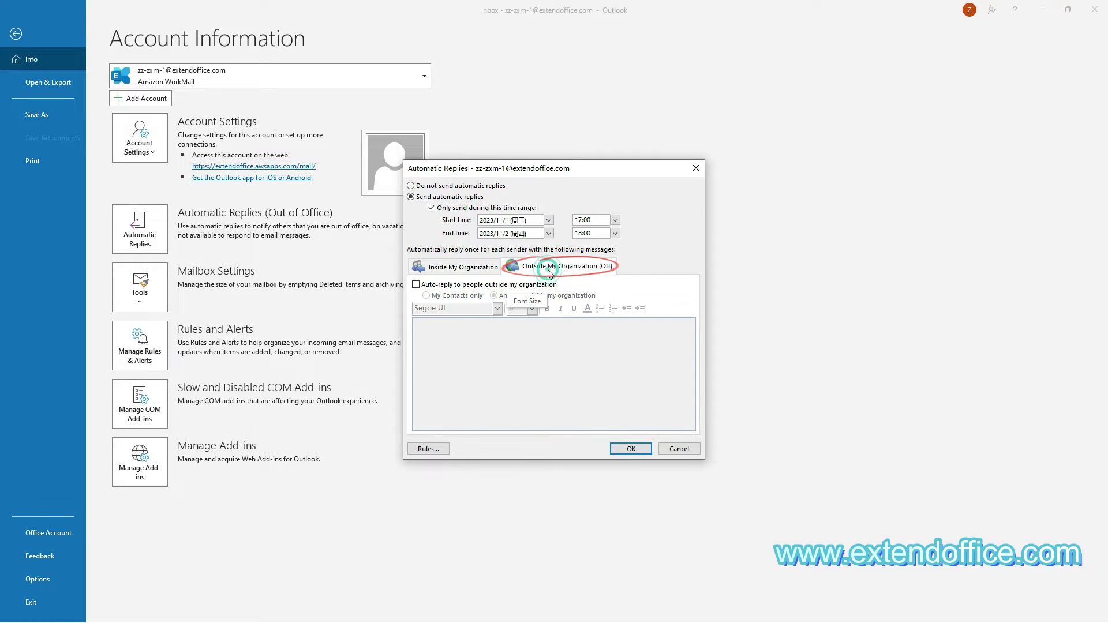
click(416, 285)
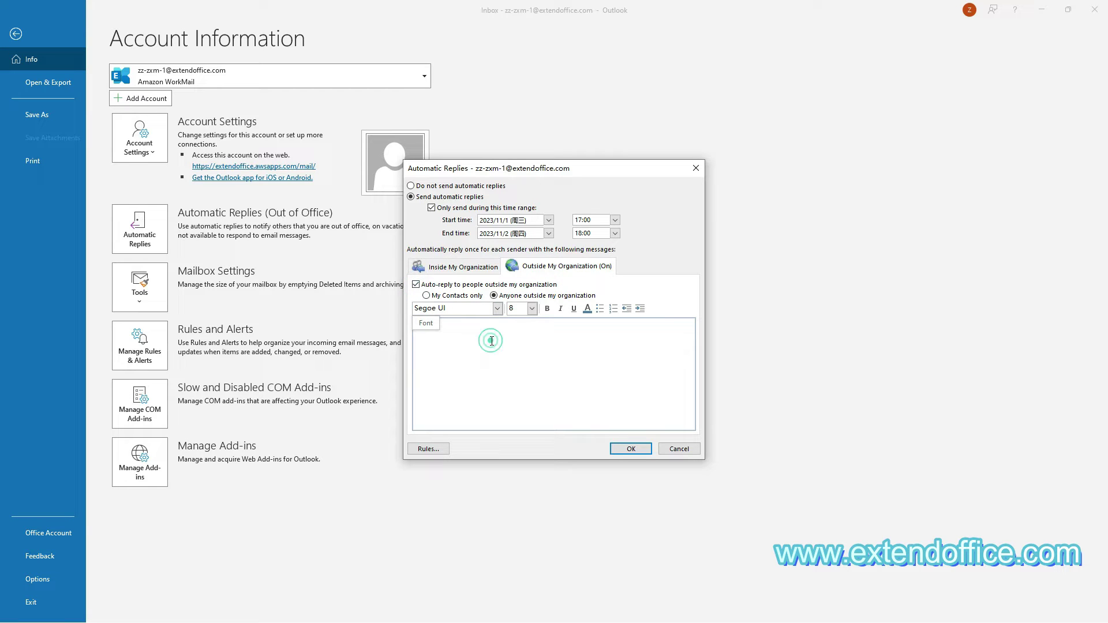
click(427, 296)
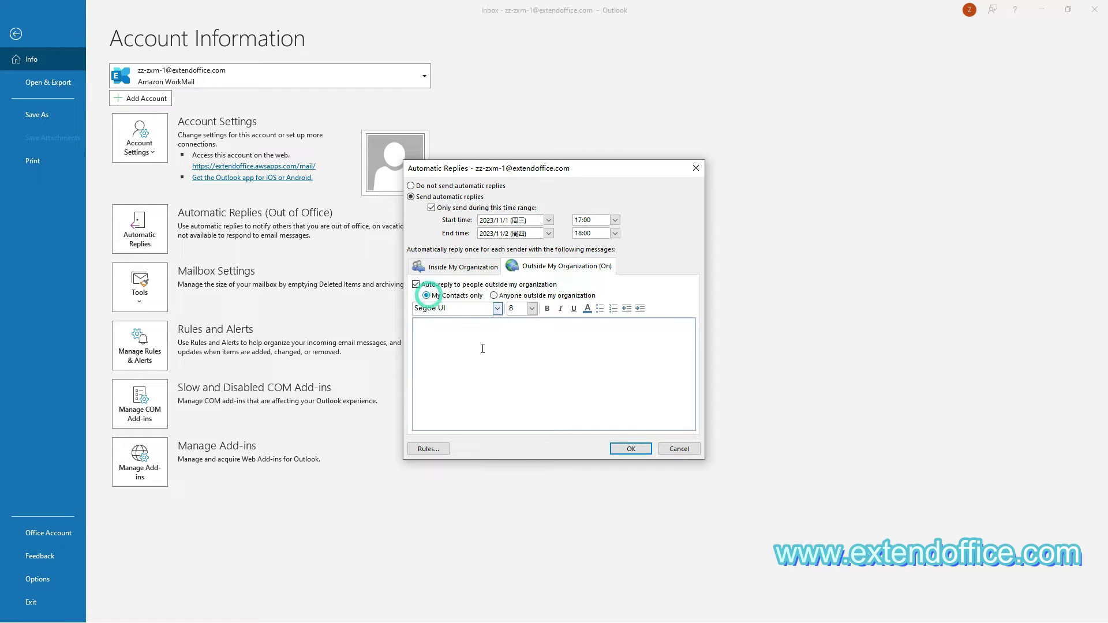
click(481, 347)
text(Dear Mr. or Ms., This is auto reply. The email has been received. Thank you.)
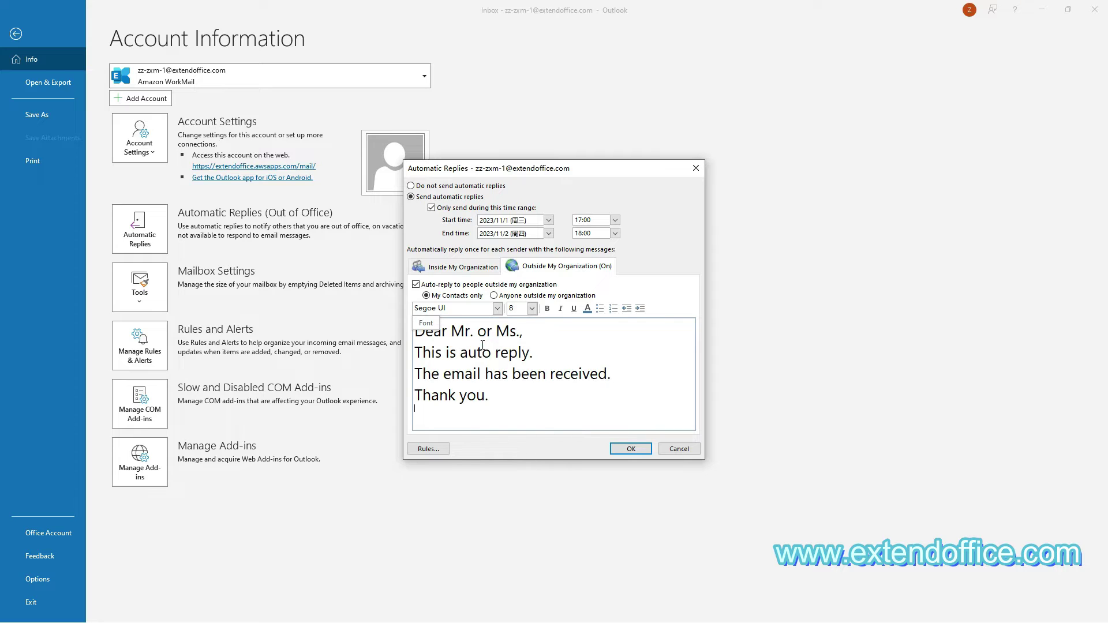
click(482, 346)
Examine the conditions and actions offered for a new automatic reply rule without creating one.
click(436, 453)
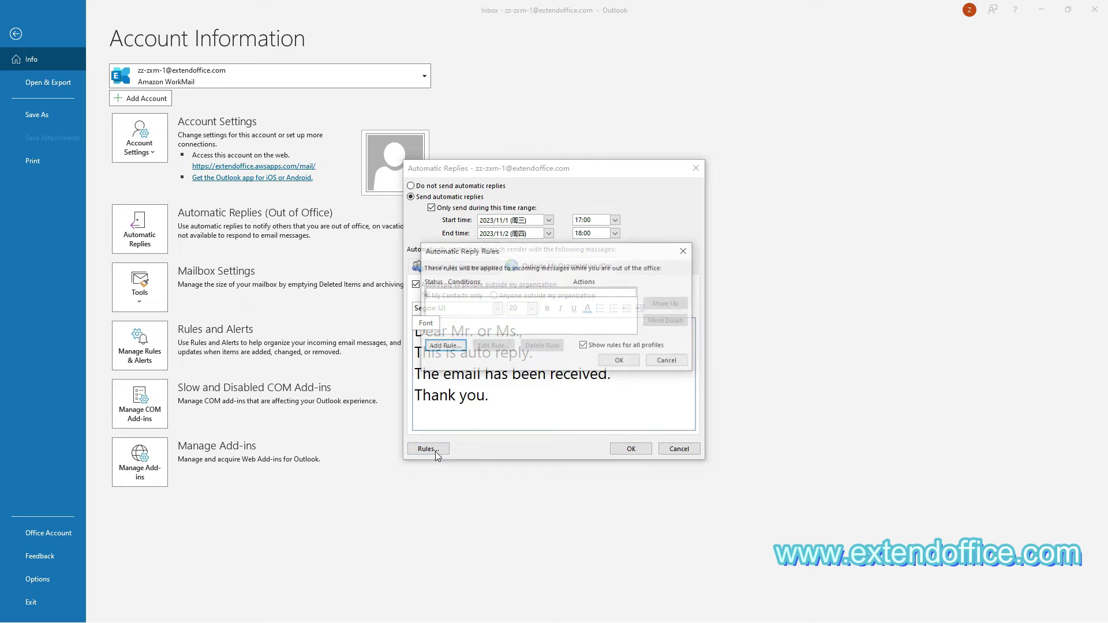
drag(548, 258, 637, 278)
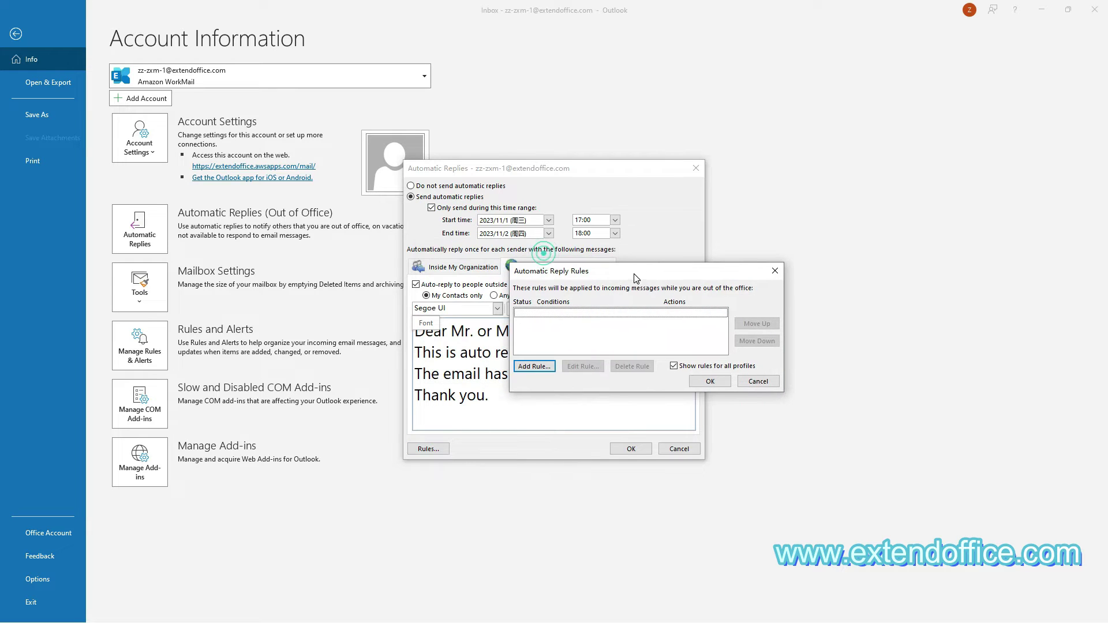
click(536, 369)
click(535, 370)
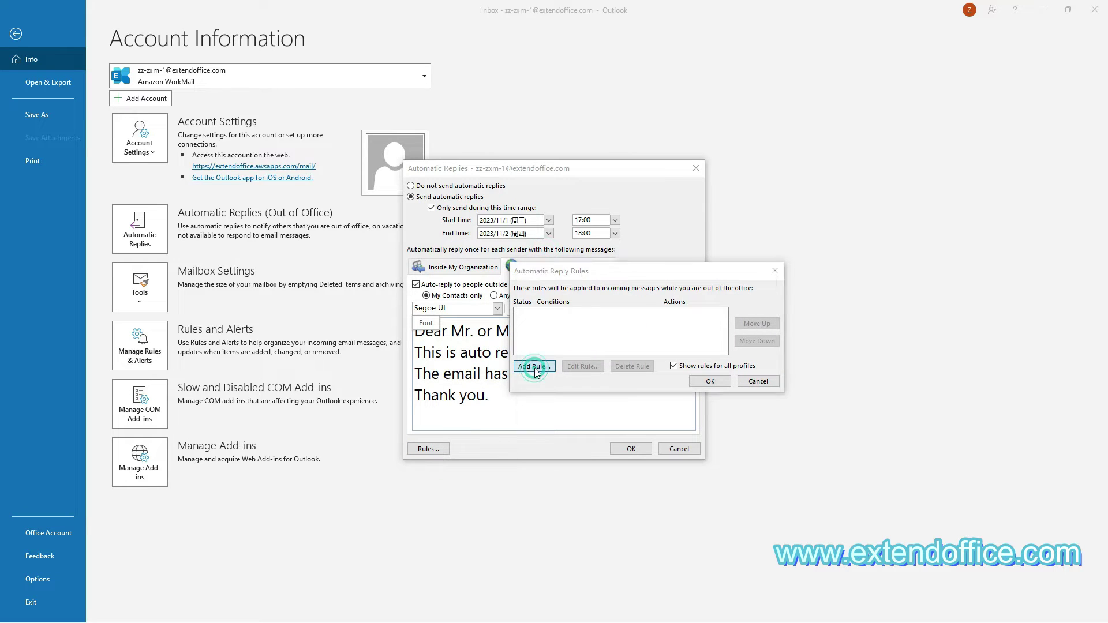
drag(625, 205, 654, 206)
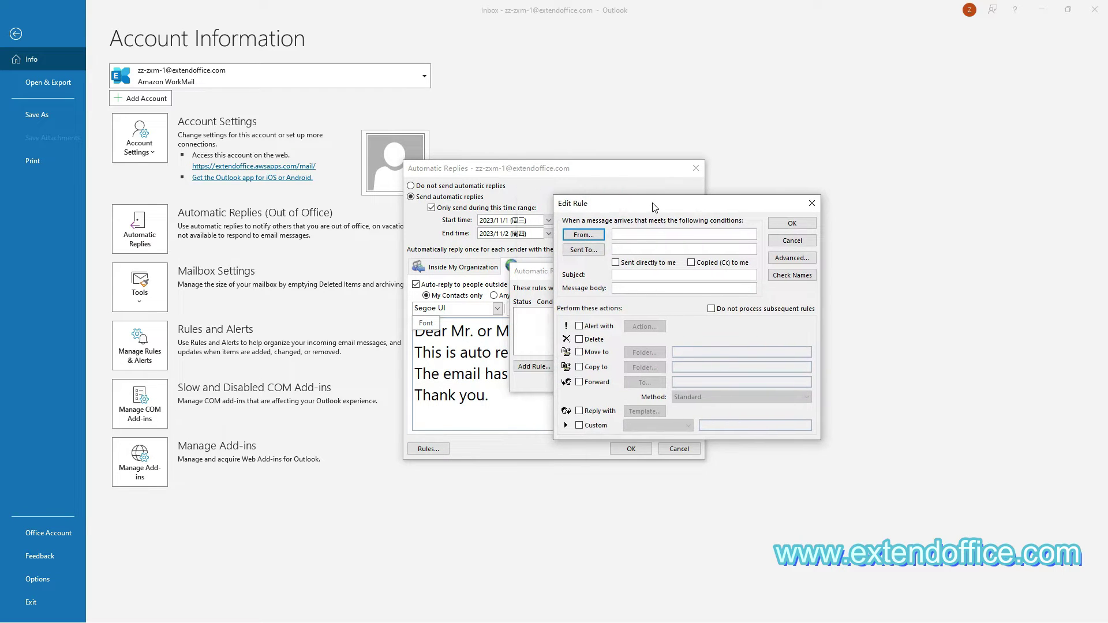
click(635, 250)
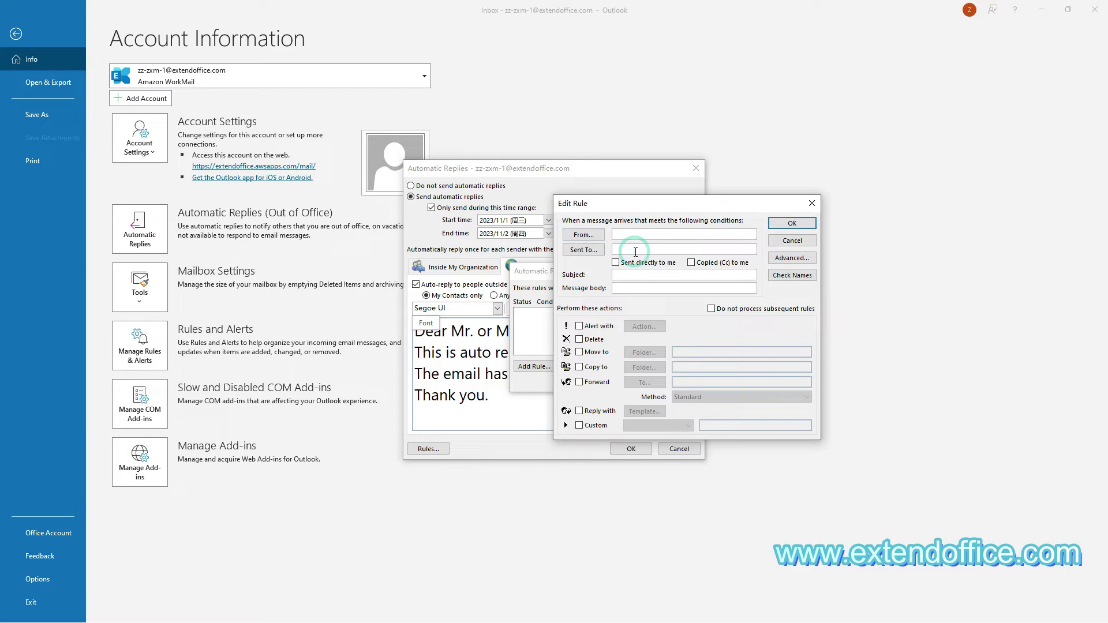
click(818, 209)
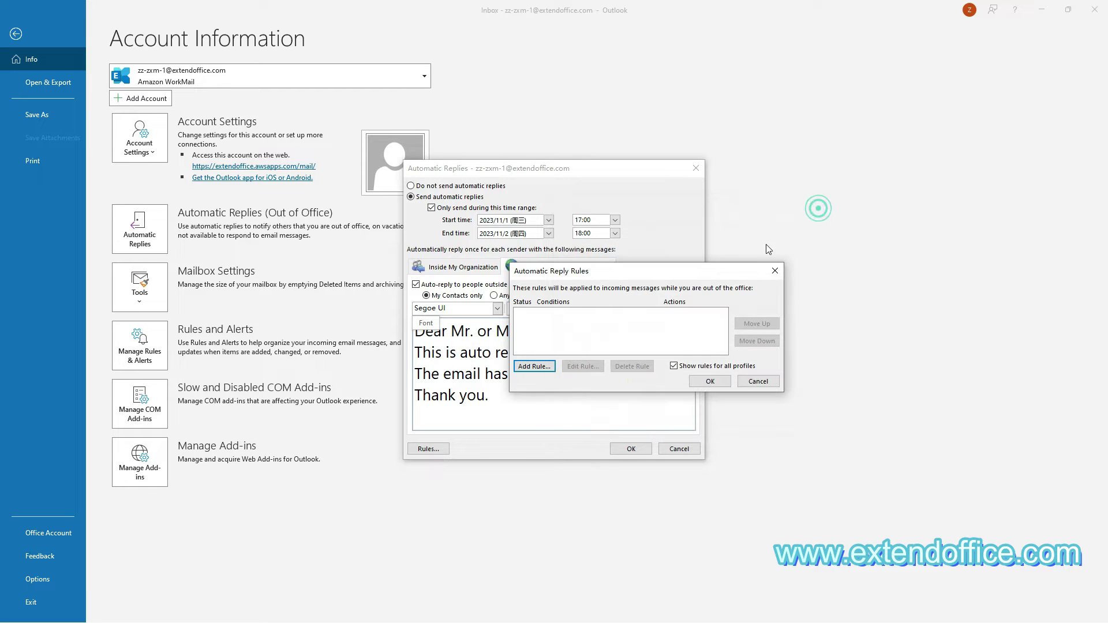
click(777, 276)
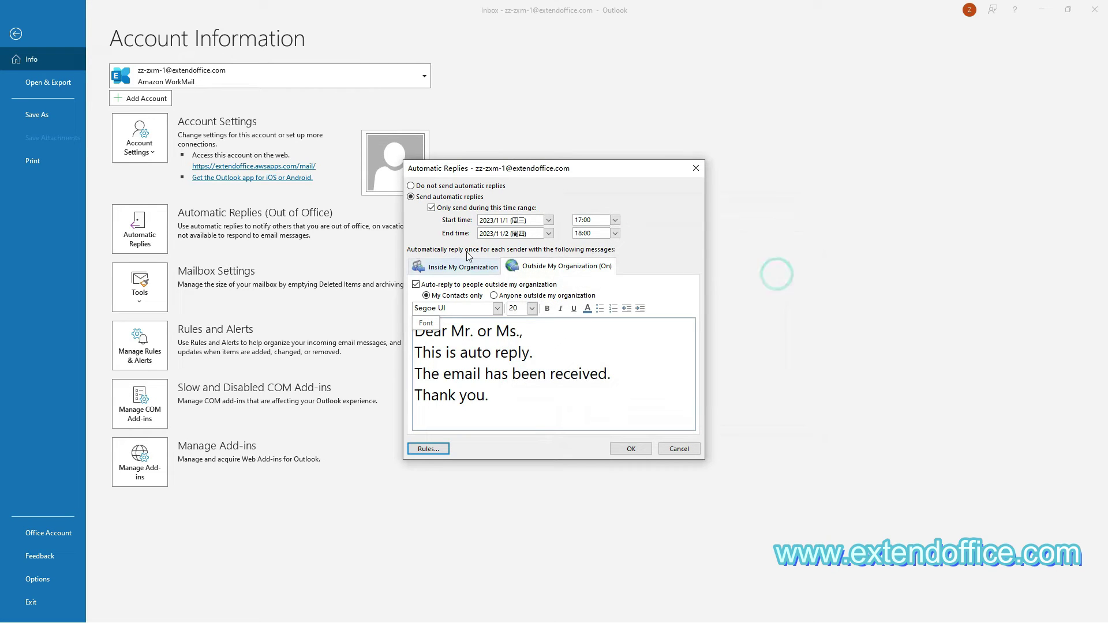
Remove the time range restriction from the automatic replies and save the settings.
click(432, 209)
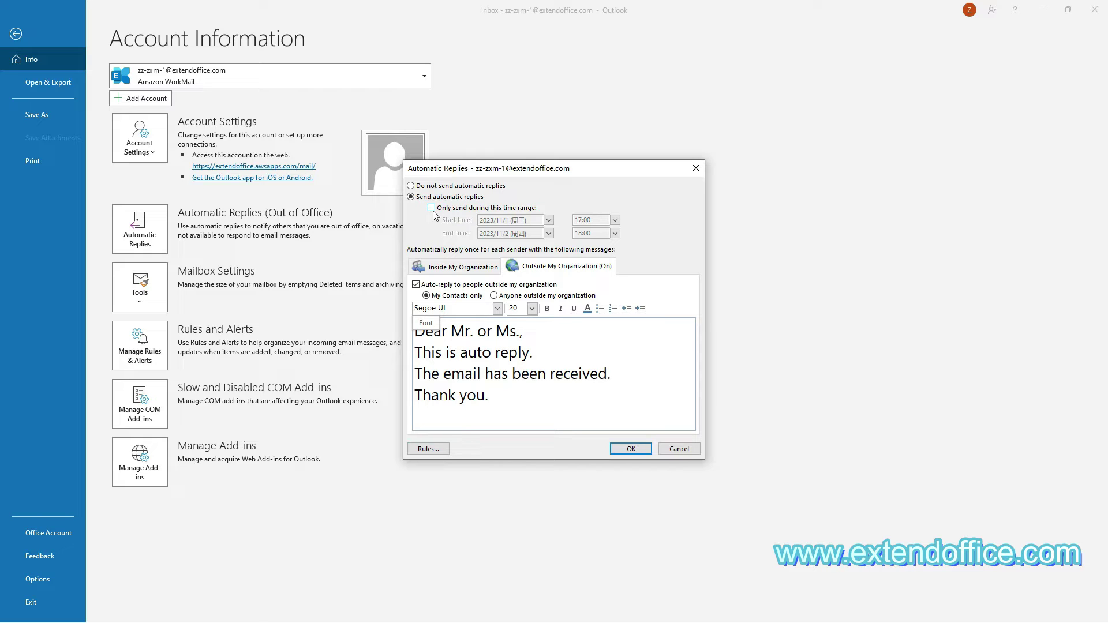
click(621, 451)
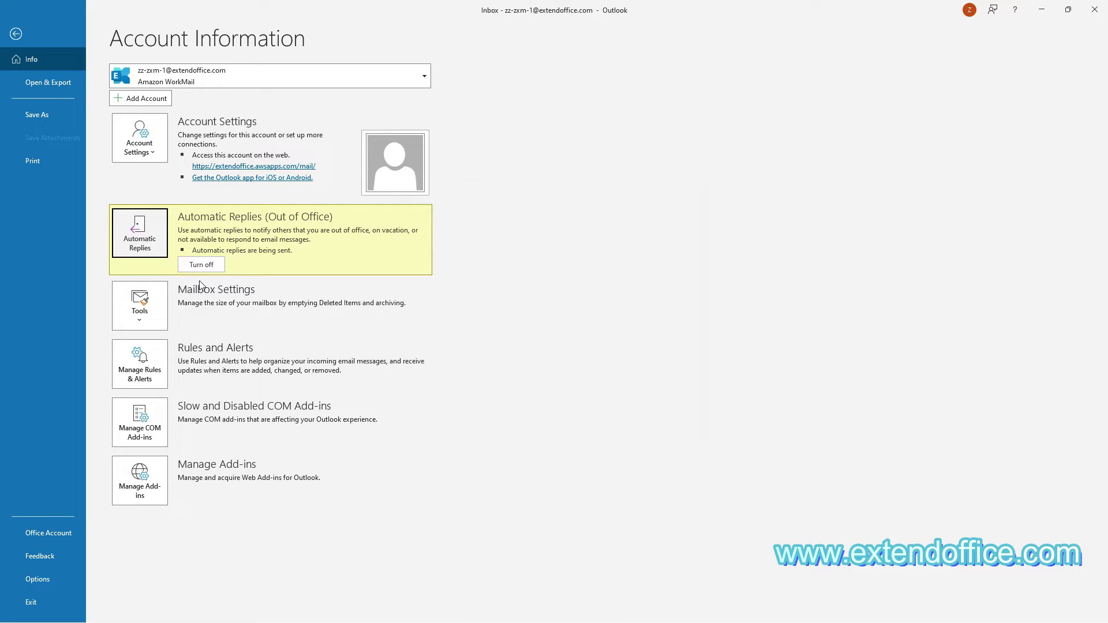
Return to the inbox and turn off the automatic replies for this account.
click(16, 33)
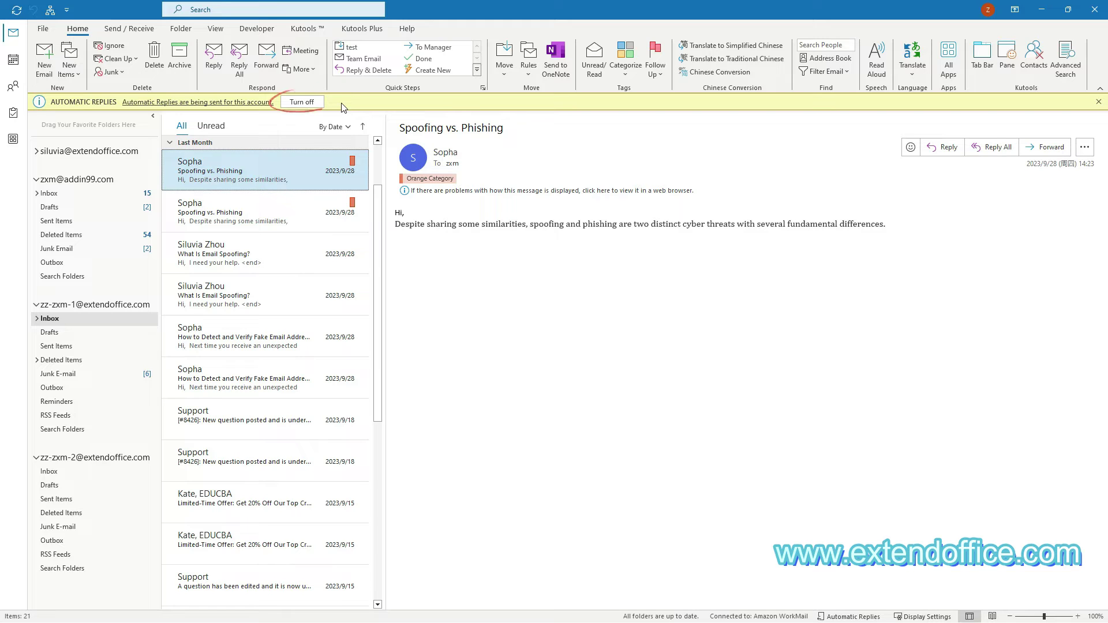
click(302, 103)
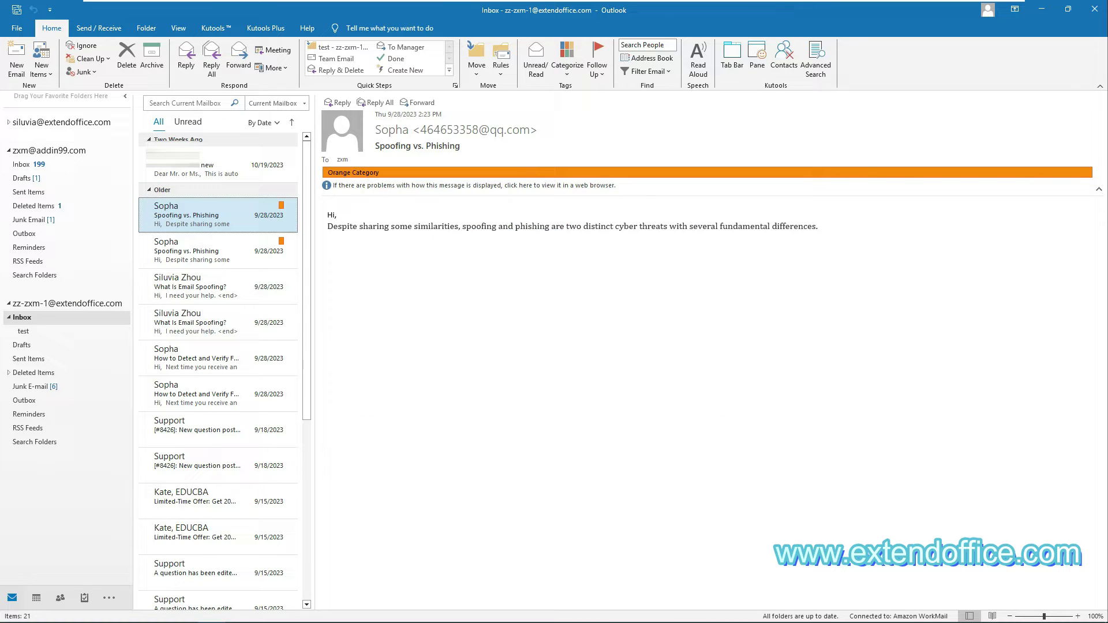
Open the Kutools Auto Reply Manager, exclude the first listed Exchange account and include the second one.
click(219, 30)
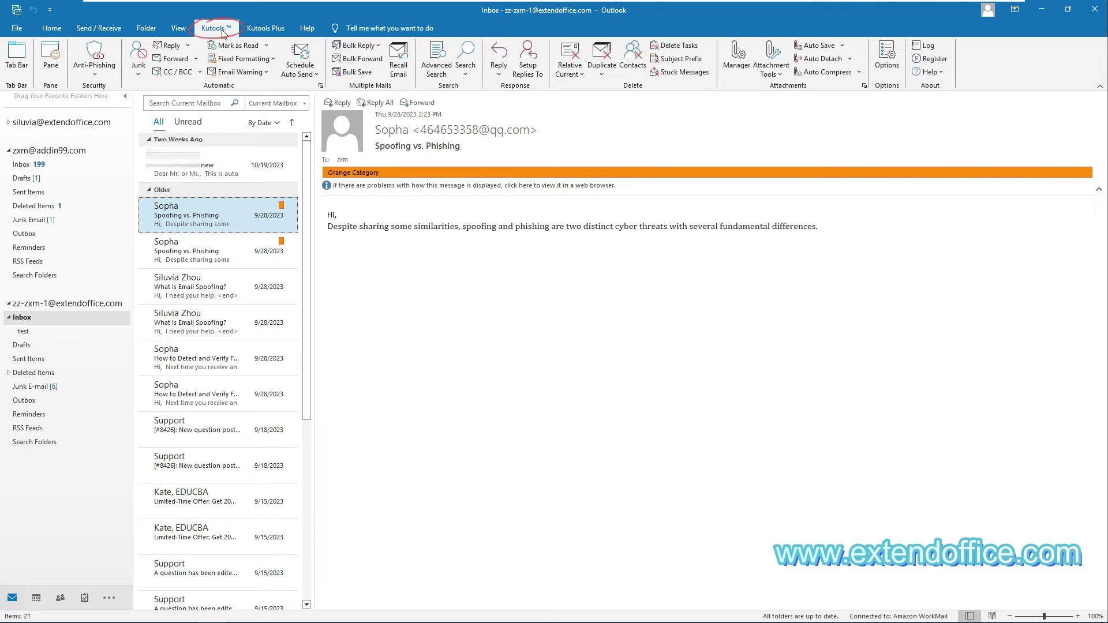
click(188, 49)
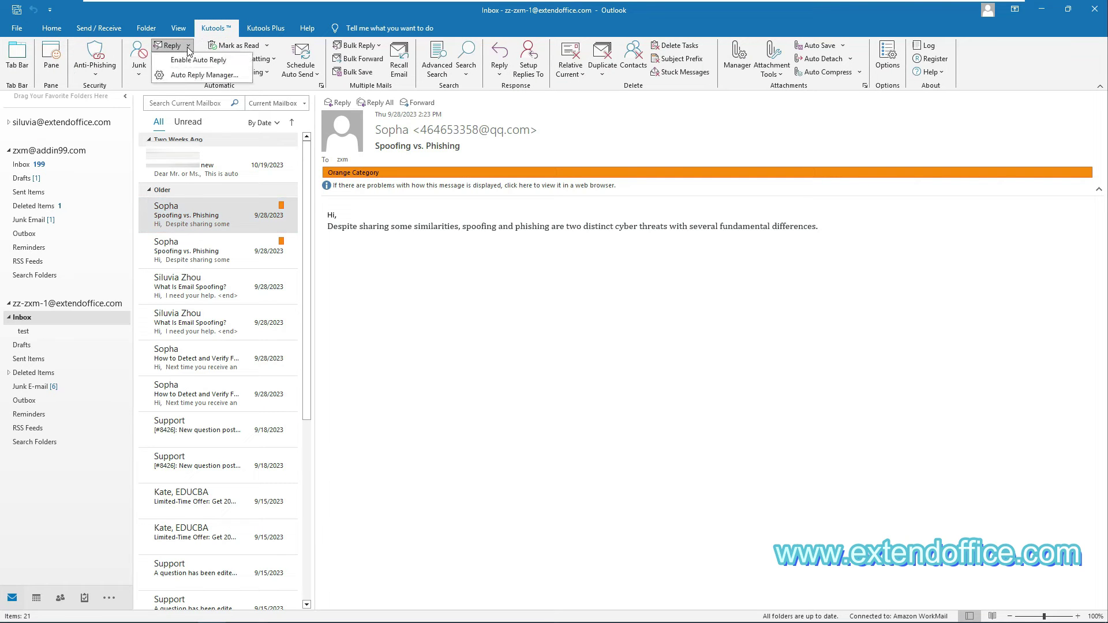
click(204, 75)
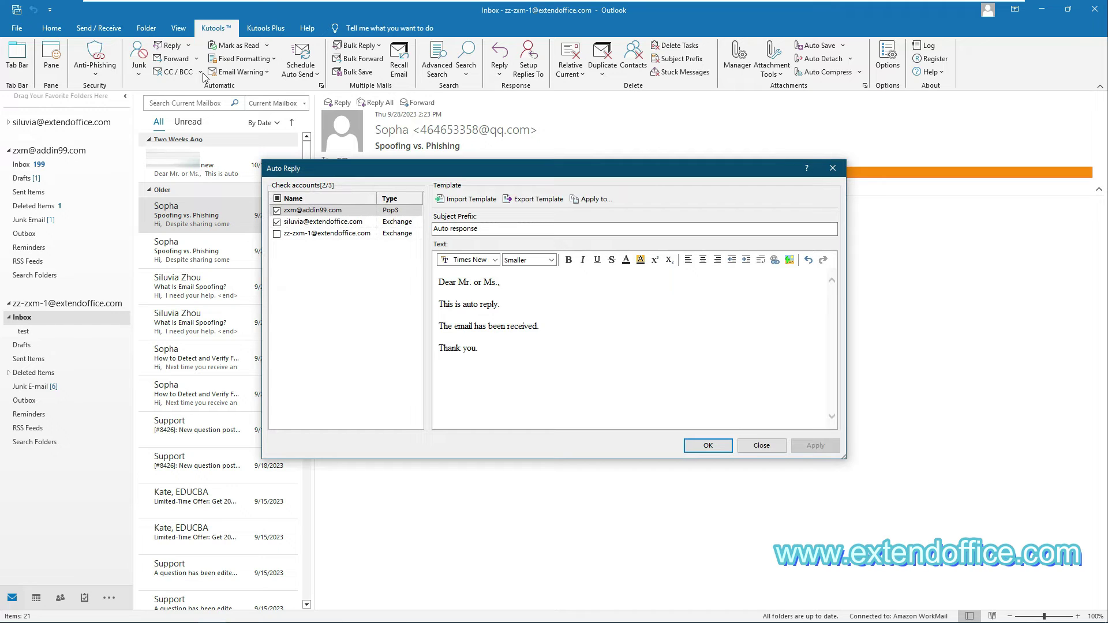
click(277, 222)
click(277, 234)
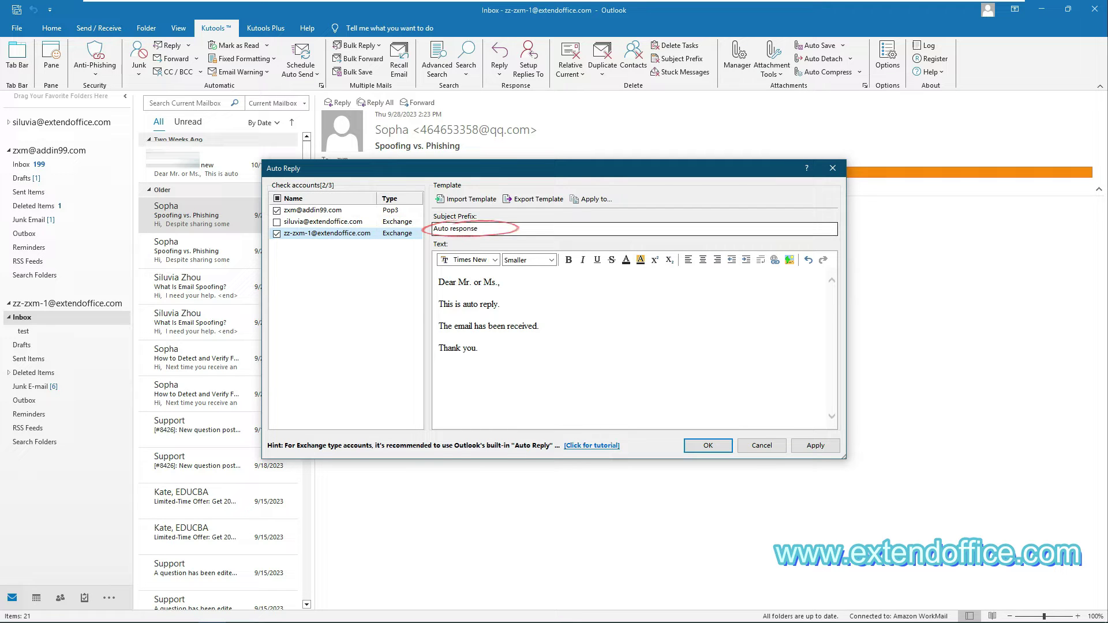
Review the subject prefix and the reply message text of the included Exchange account's auto reply.
click(478, 228)
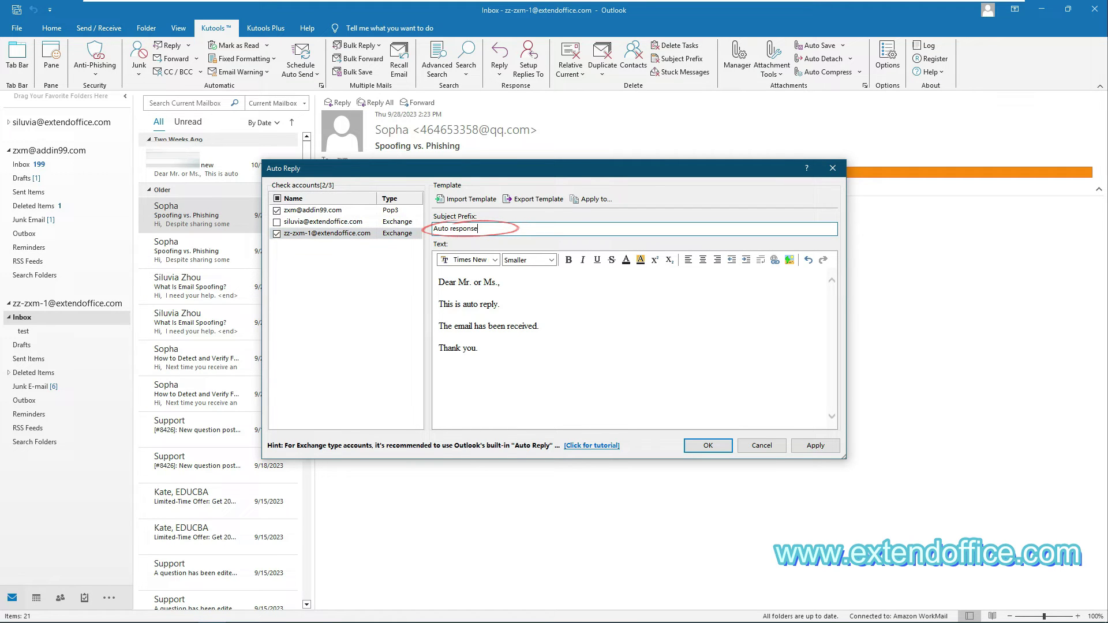
drag(478, 228, 433, 229)
click(478, 228)
drag(482, 349, 431, 280)
key(ctrl+c)
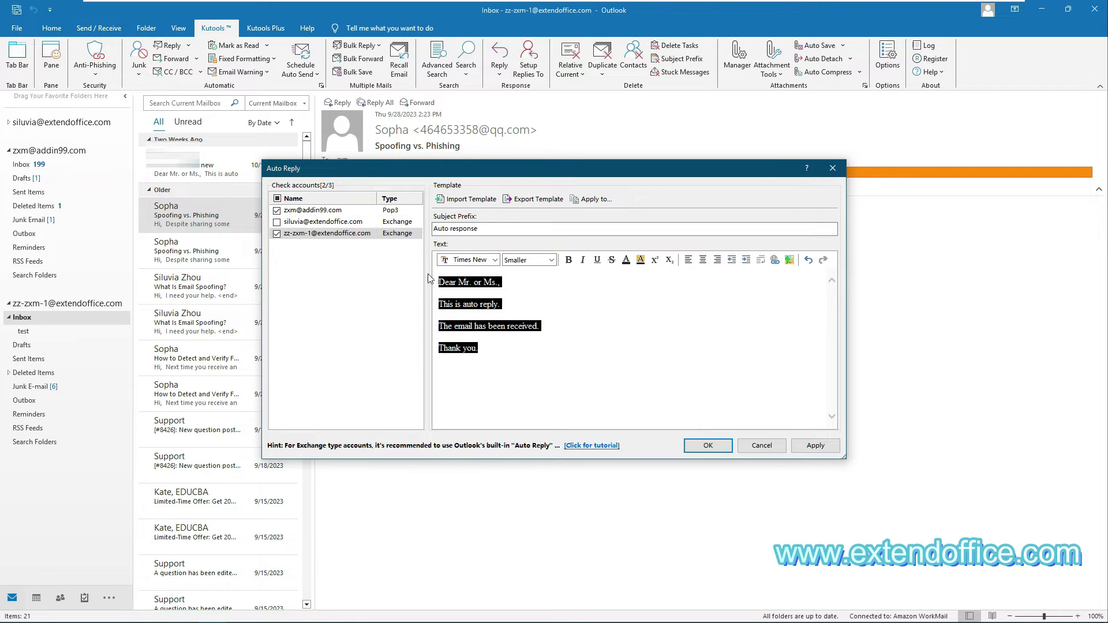
click(513, 355)
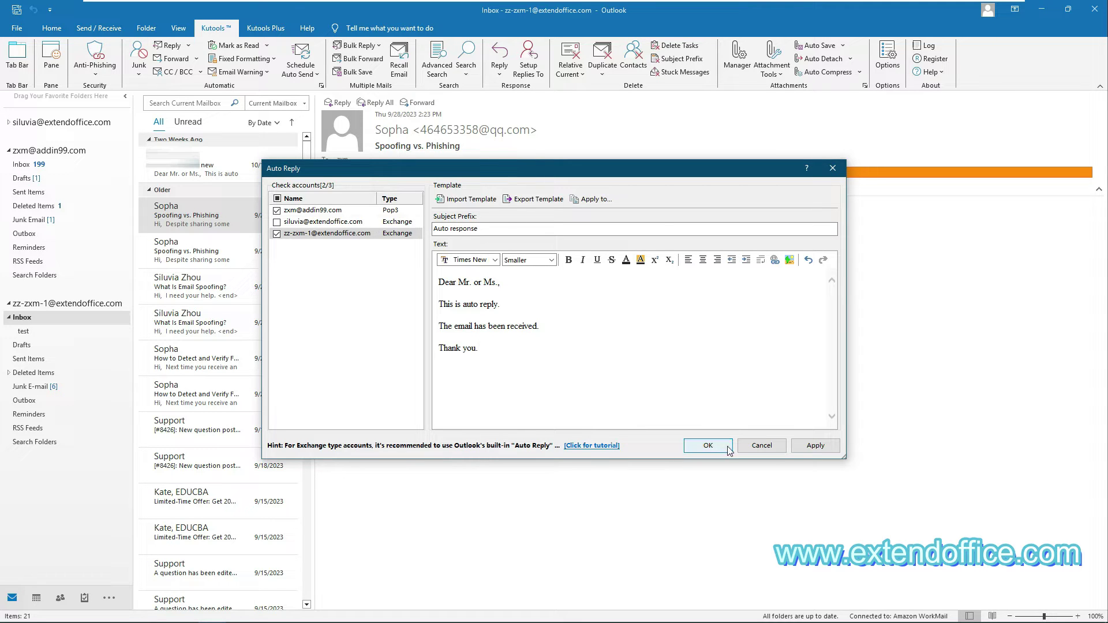
Save the Kutools auto reply settings and activate the Reply feature.
click(708, 445)
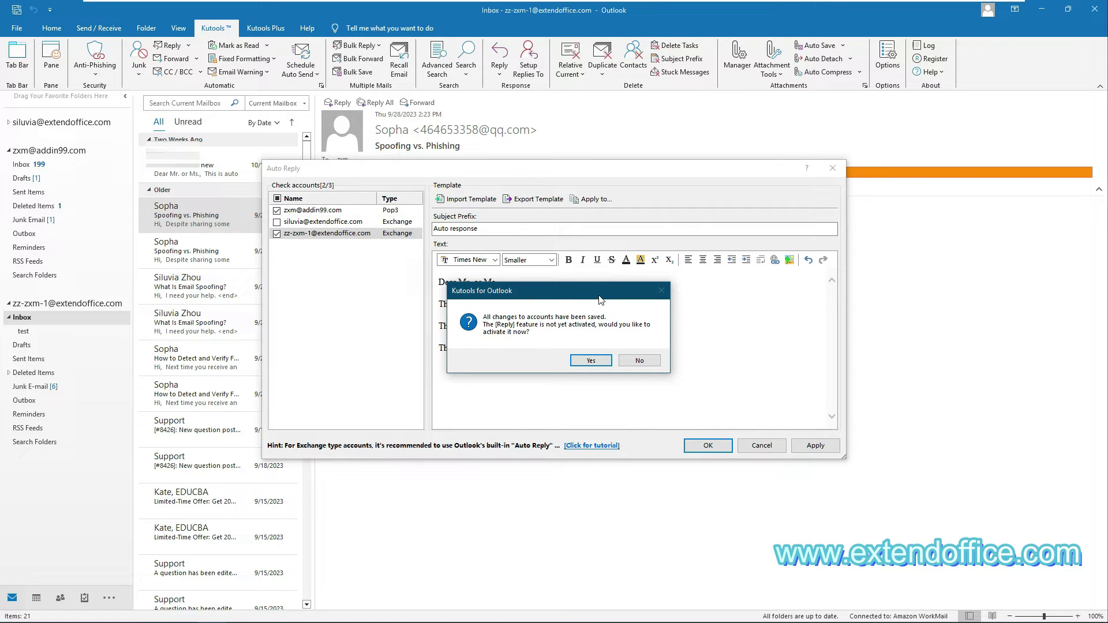
click(600, 362)
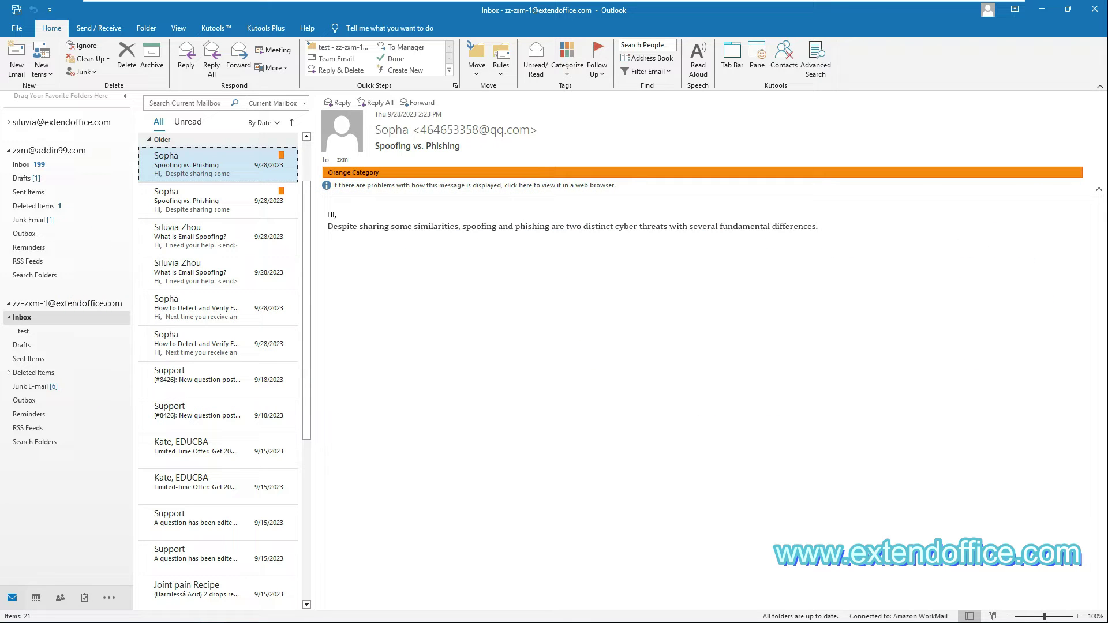
Create a new email with the subject "Auto response" and paste the prepared auto-reply text into the body.
click(16, 57)
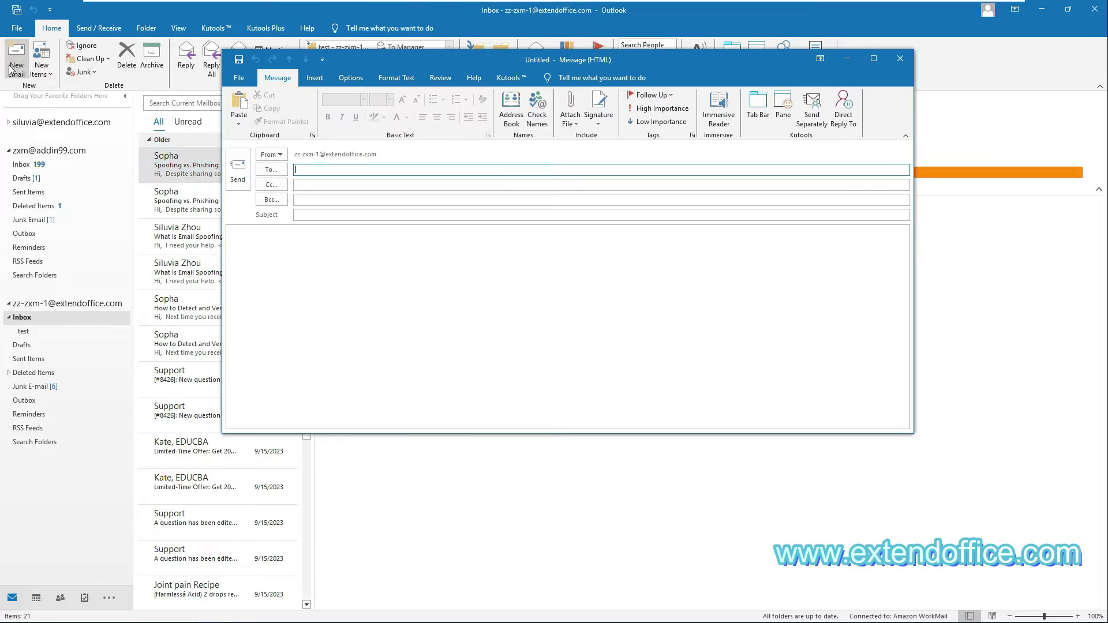
click(306, 214)
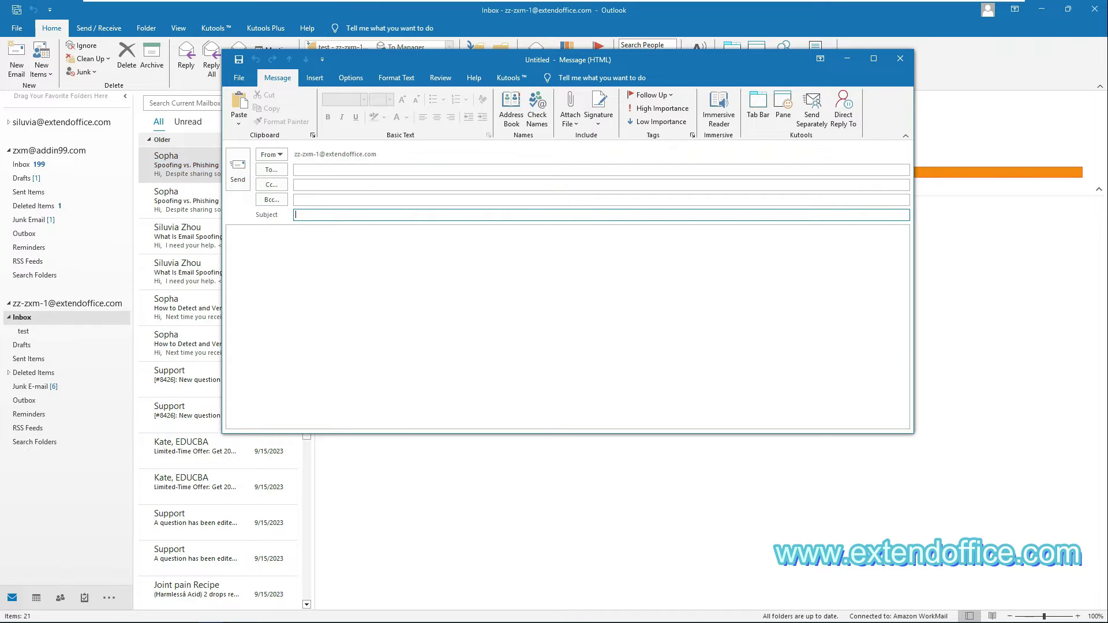
text(Auto response)
key(Tab)
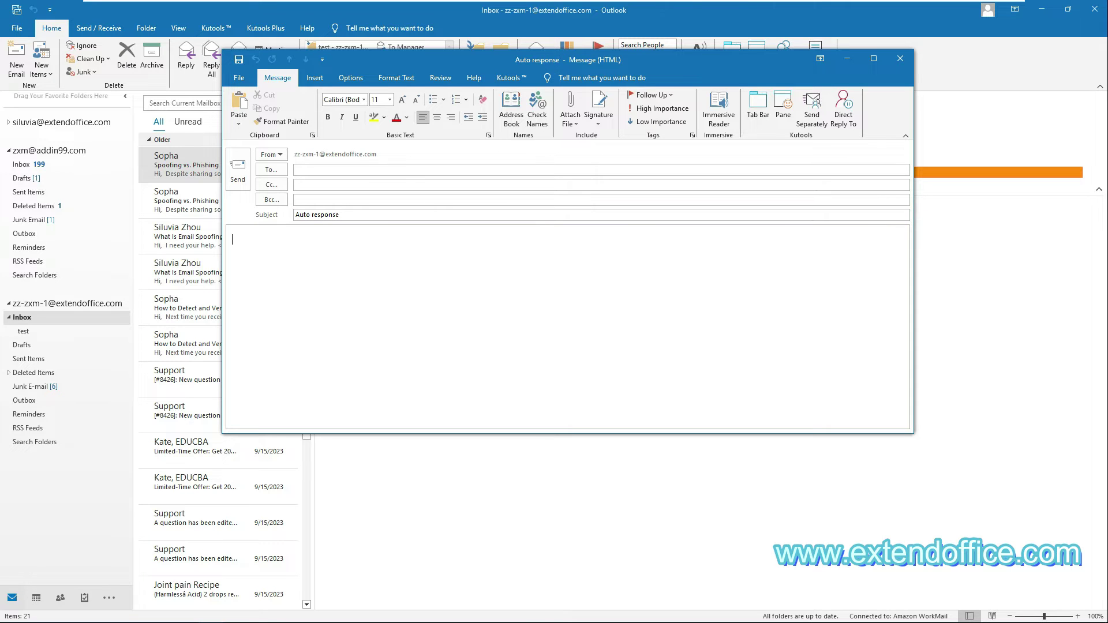
key(ctrl+v)
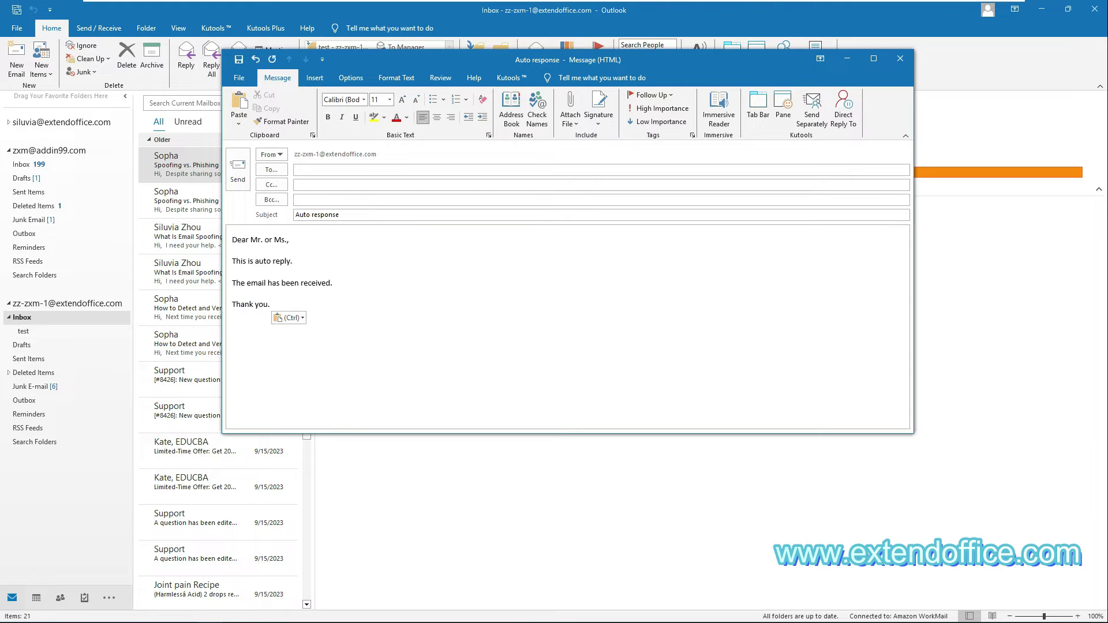
Save the message as an Outlook Template named "Auto response" in the default Templates folder, and close the message without saving changes.
click(239, 78)
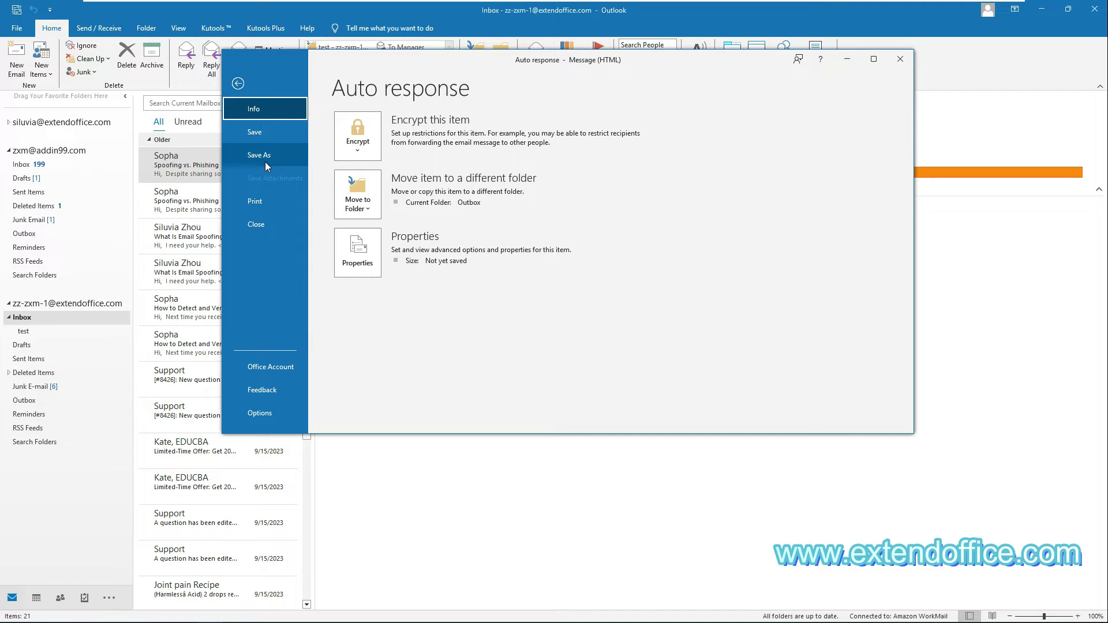
key(Escape)
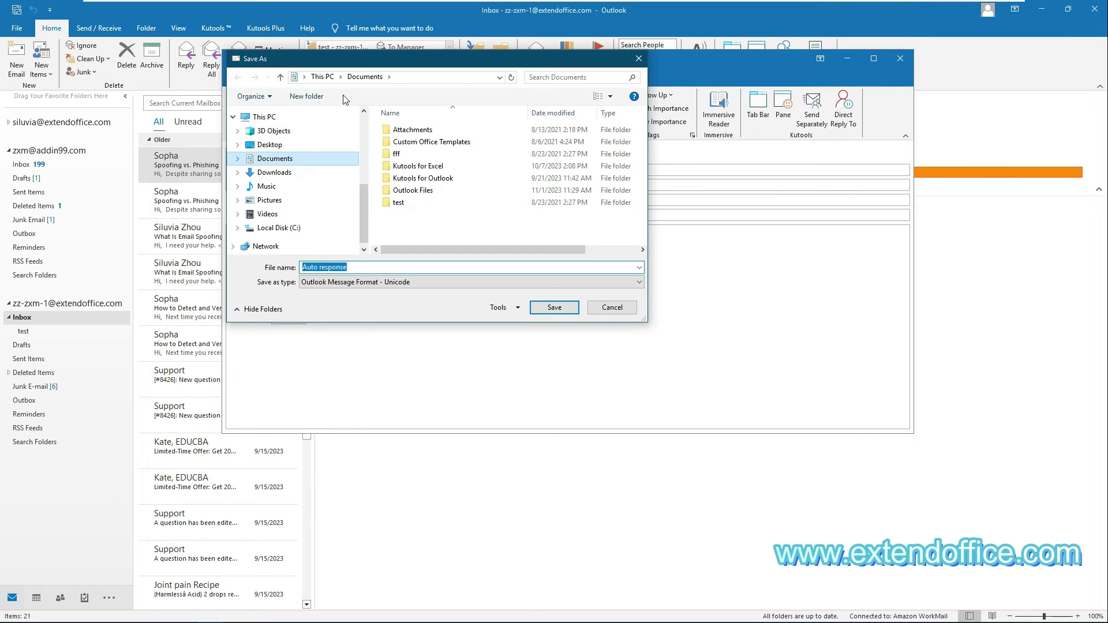
drag(358, 60, 432, 114)
click(474, 338)
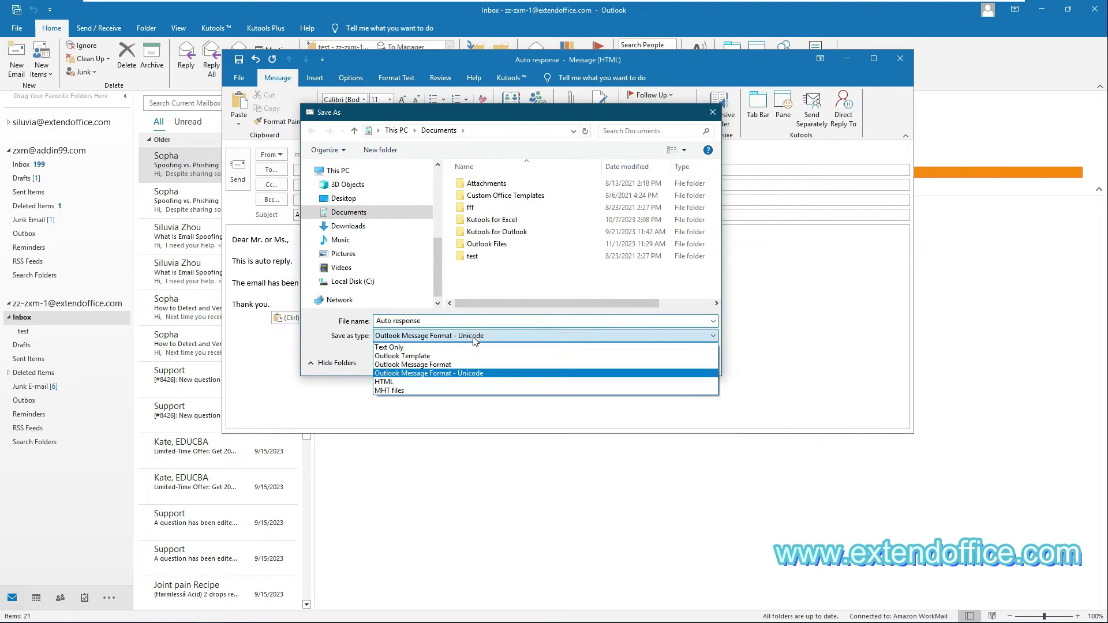
click(443, 356)
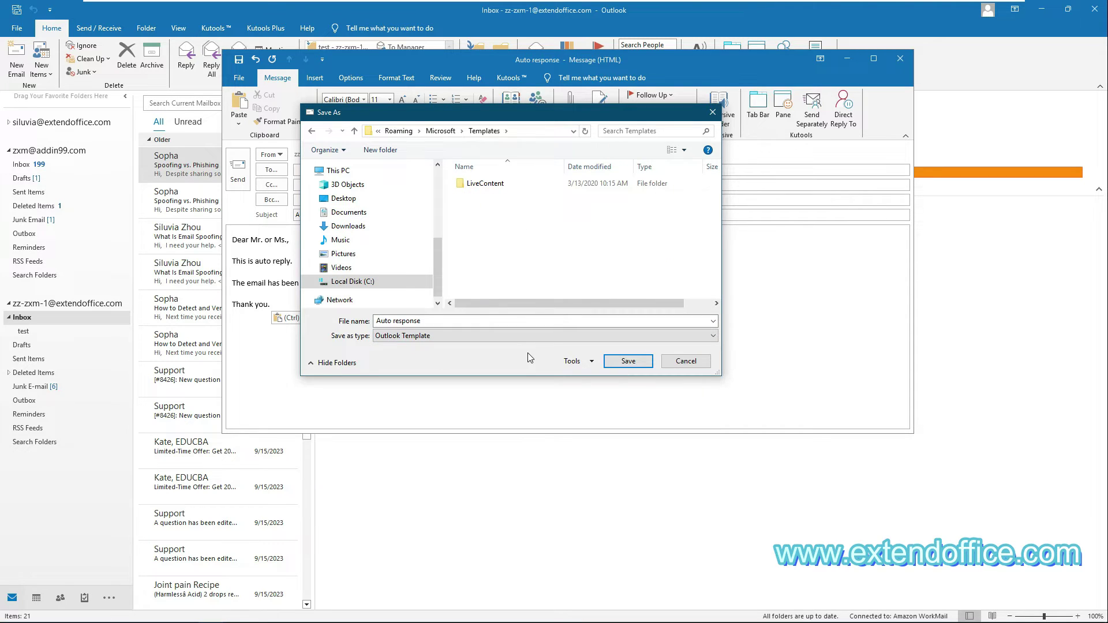
click(629, 362)
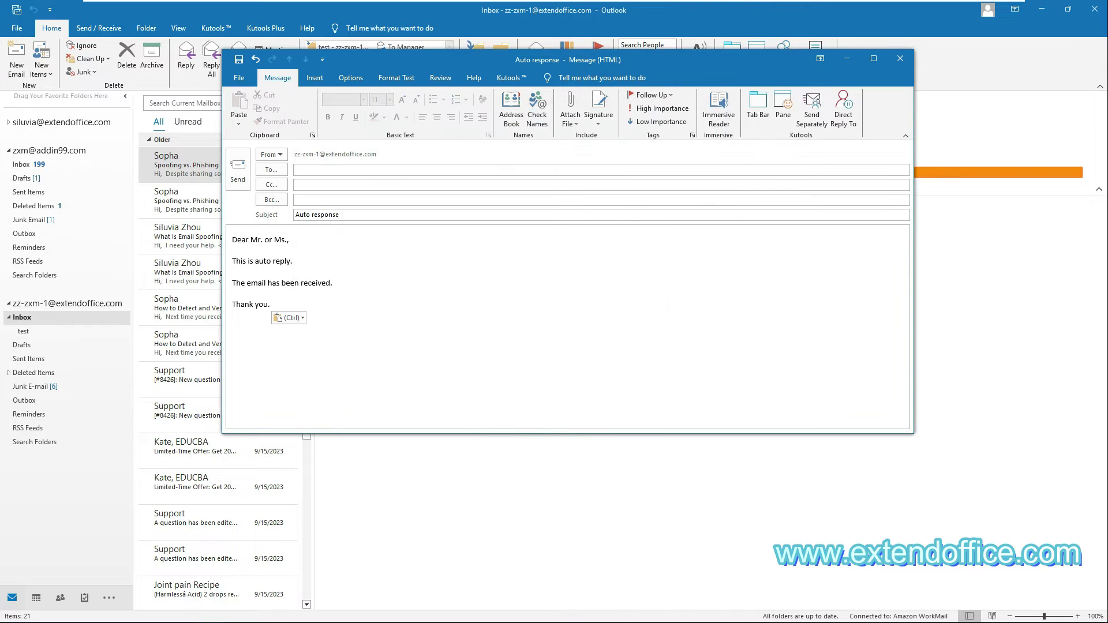
click(899, 61)
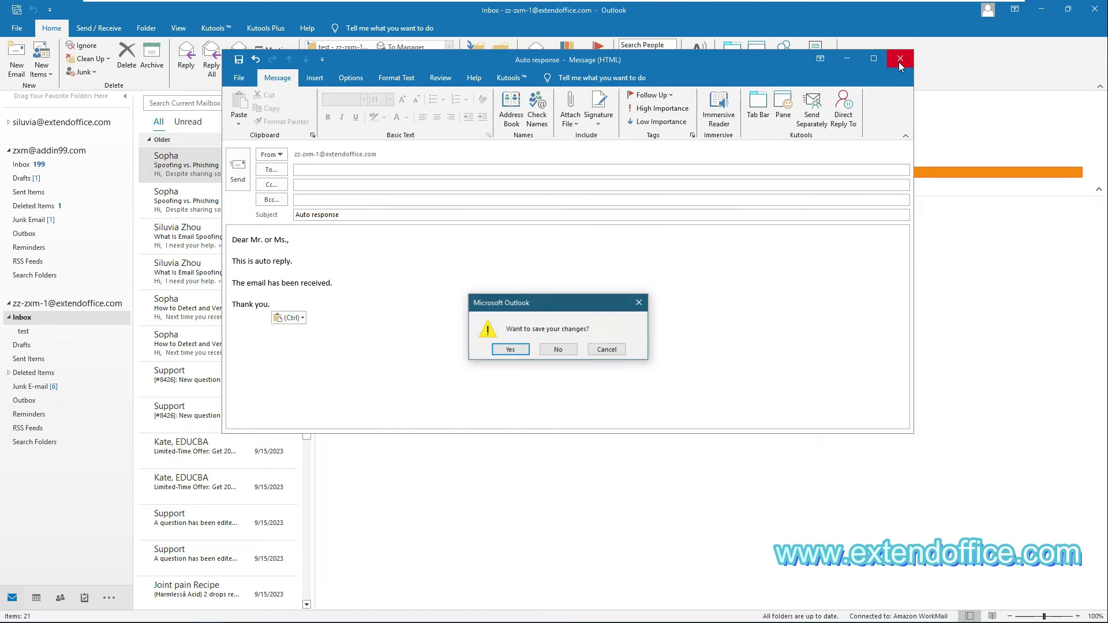
click(547, 349)
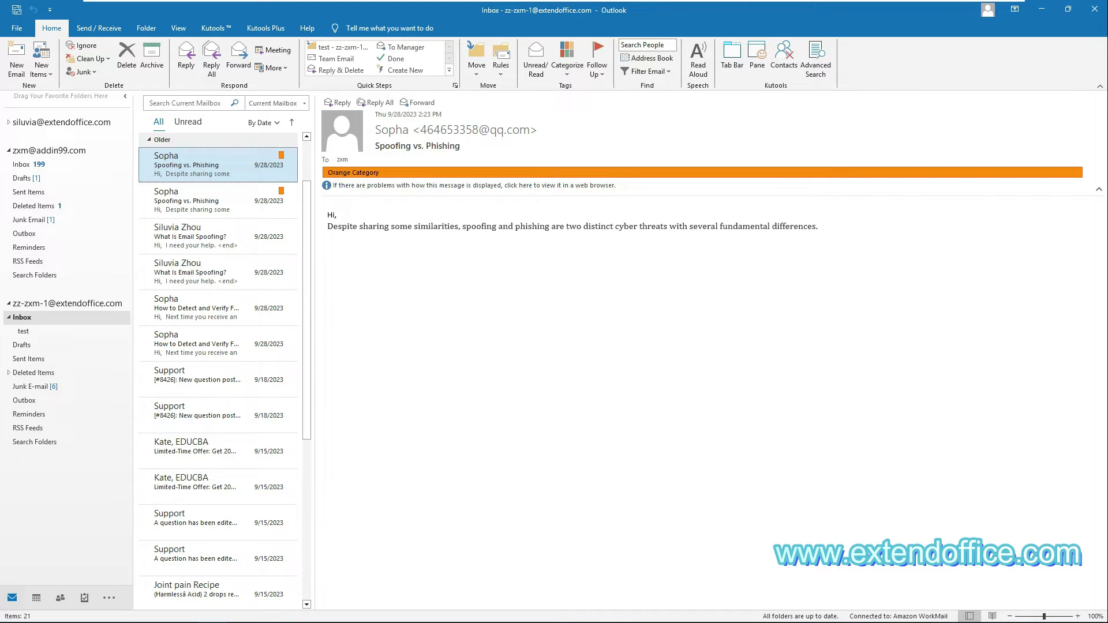
Open the Rules and Alerts manager and apply changes to the inbox of the second listed account.
click(502, 72)
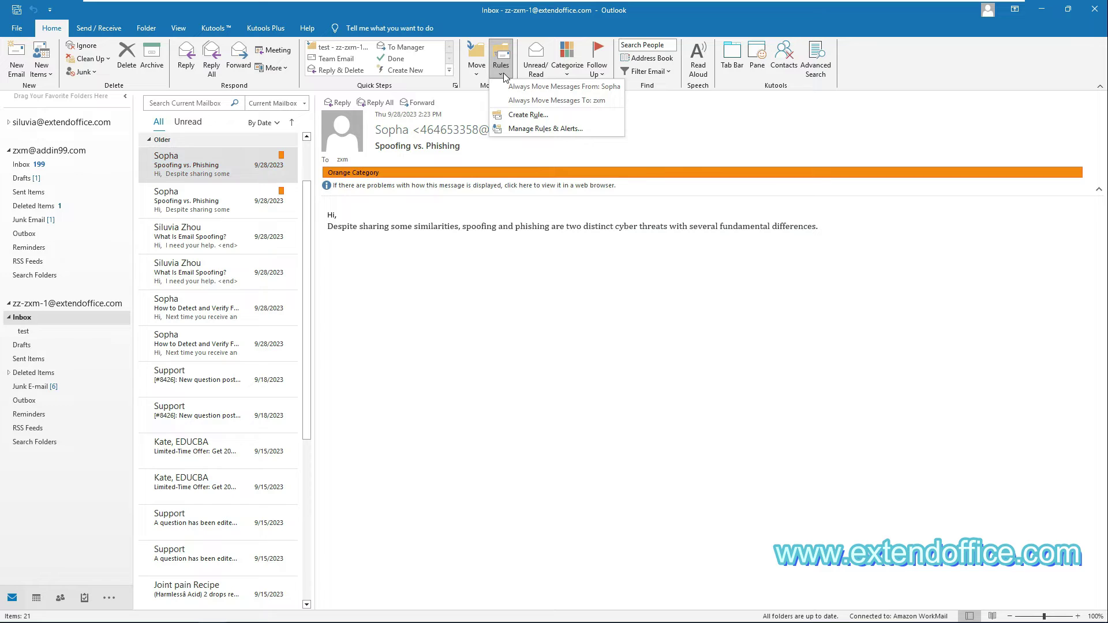
click(545, 129)
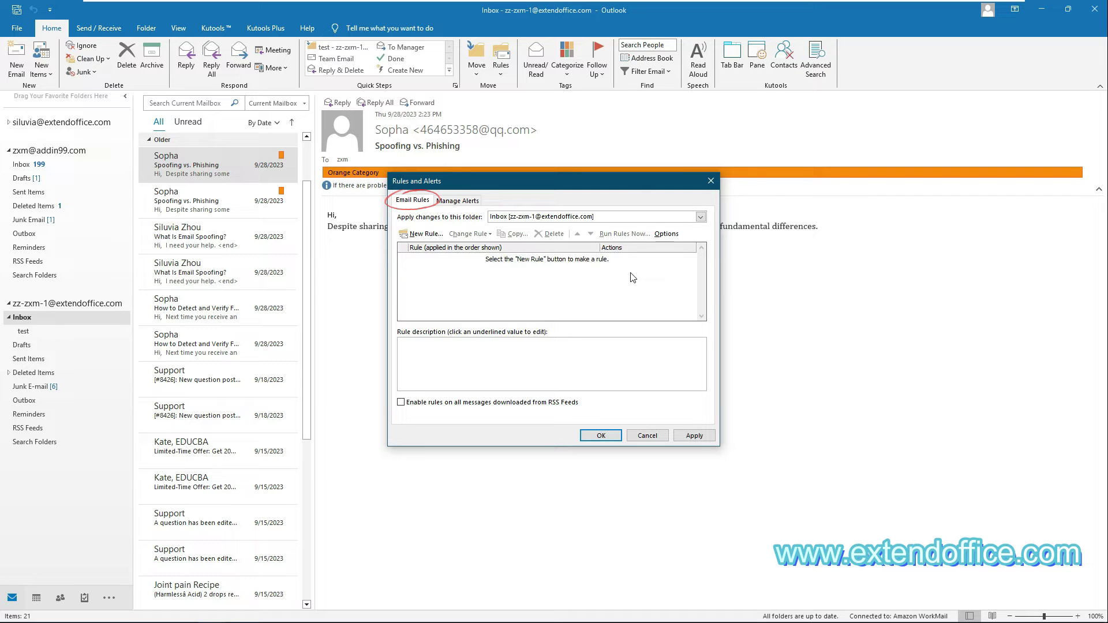
click(700, 217)
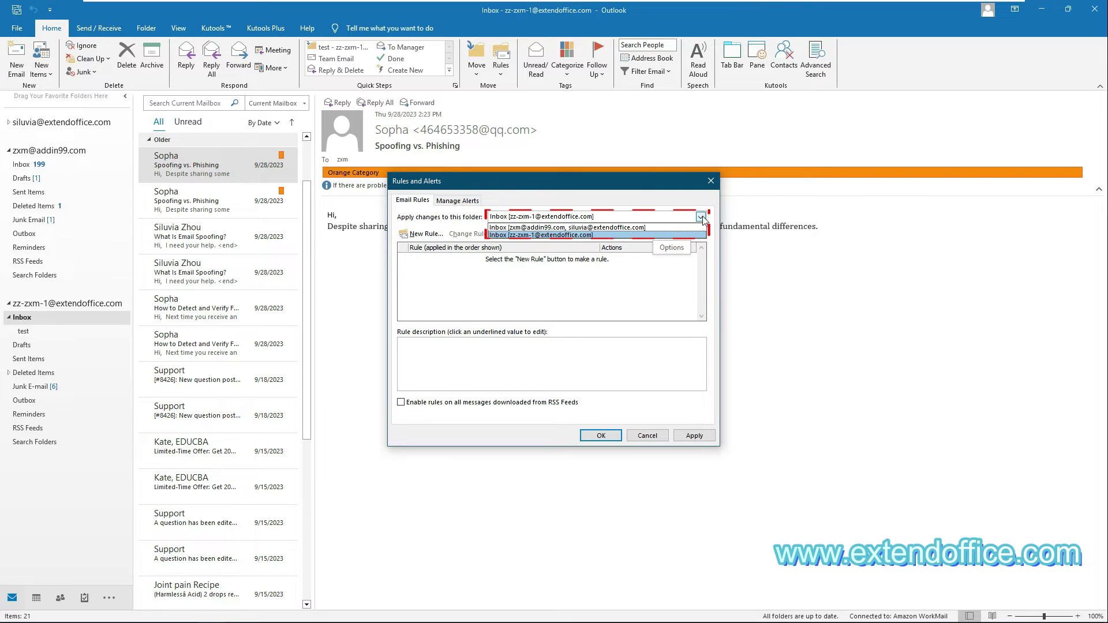
click(569, 236)
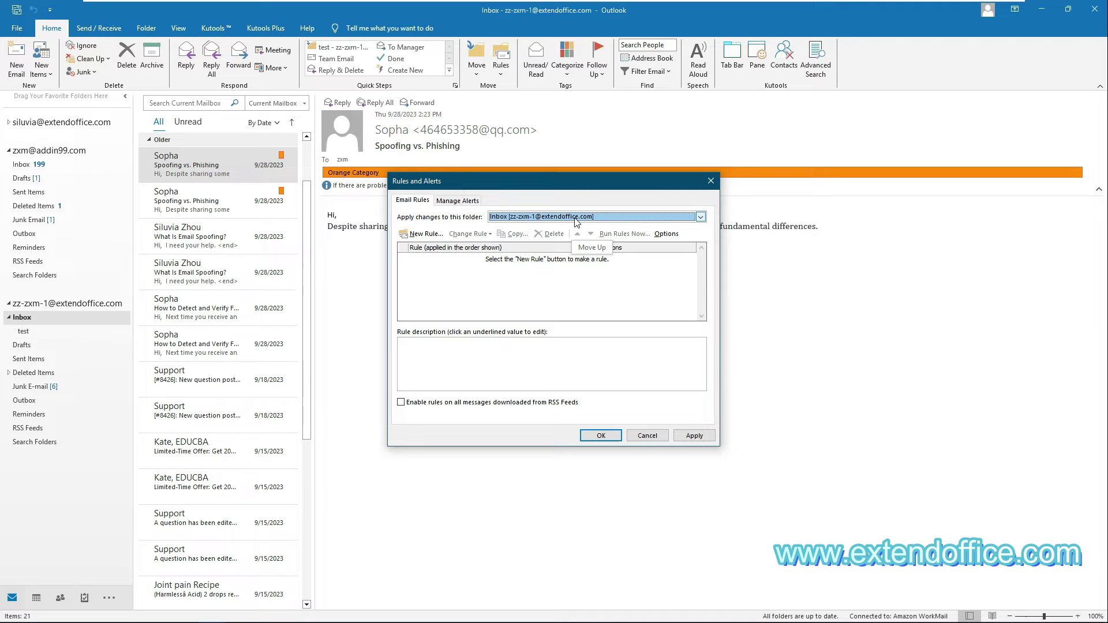
Start a new blank rule for received messages, with no conditions, so that it applies to every message.
click(431, 237)
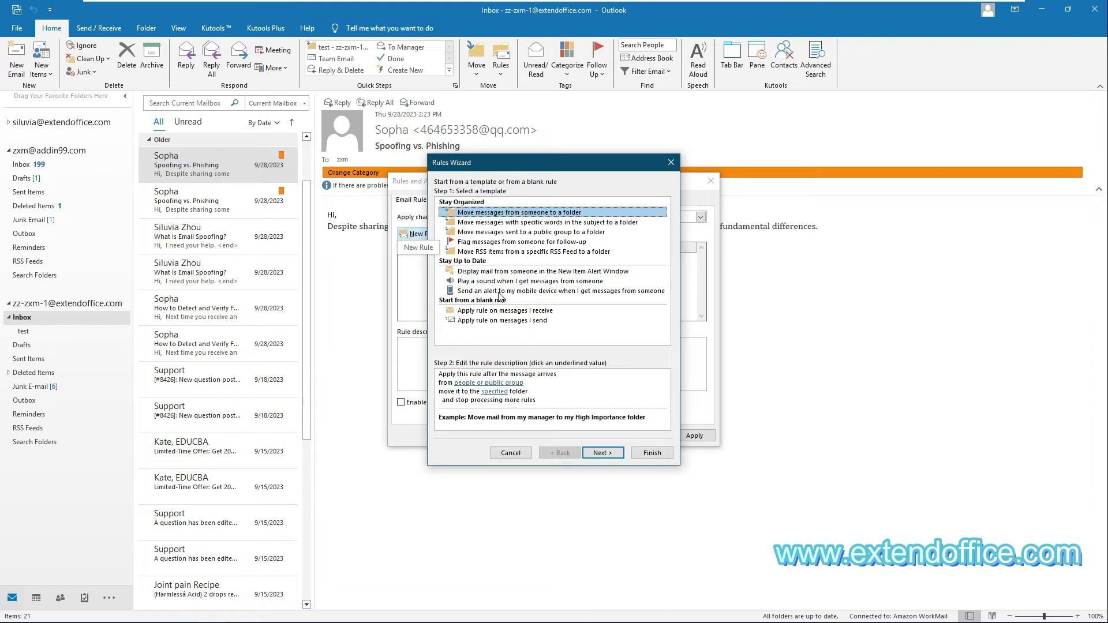
click(501, 311)
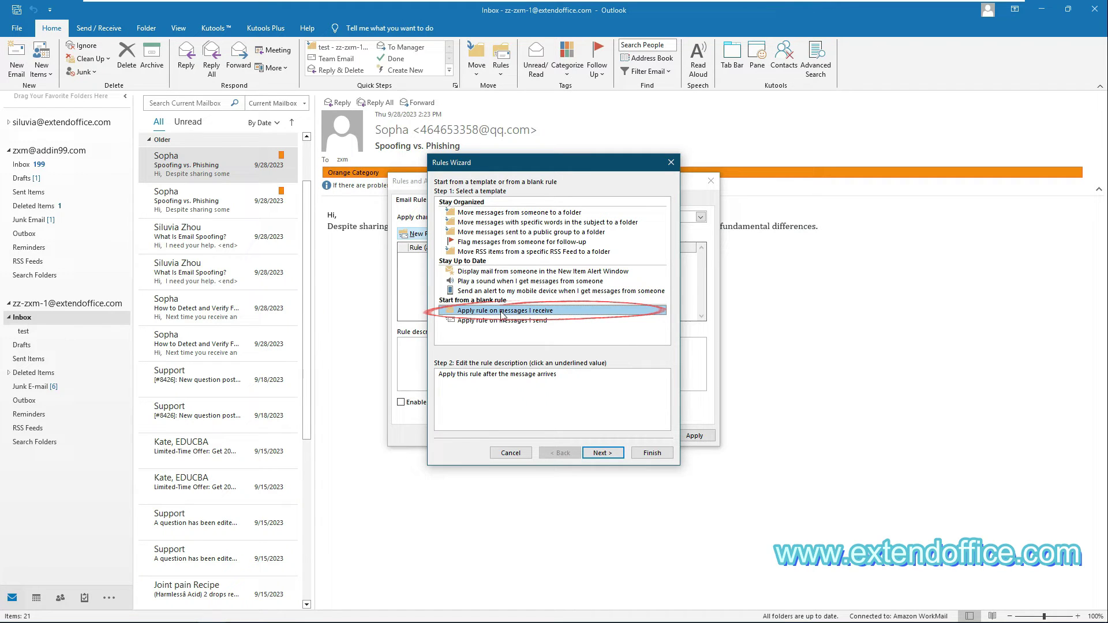
click(609, 462)
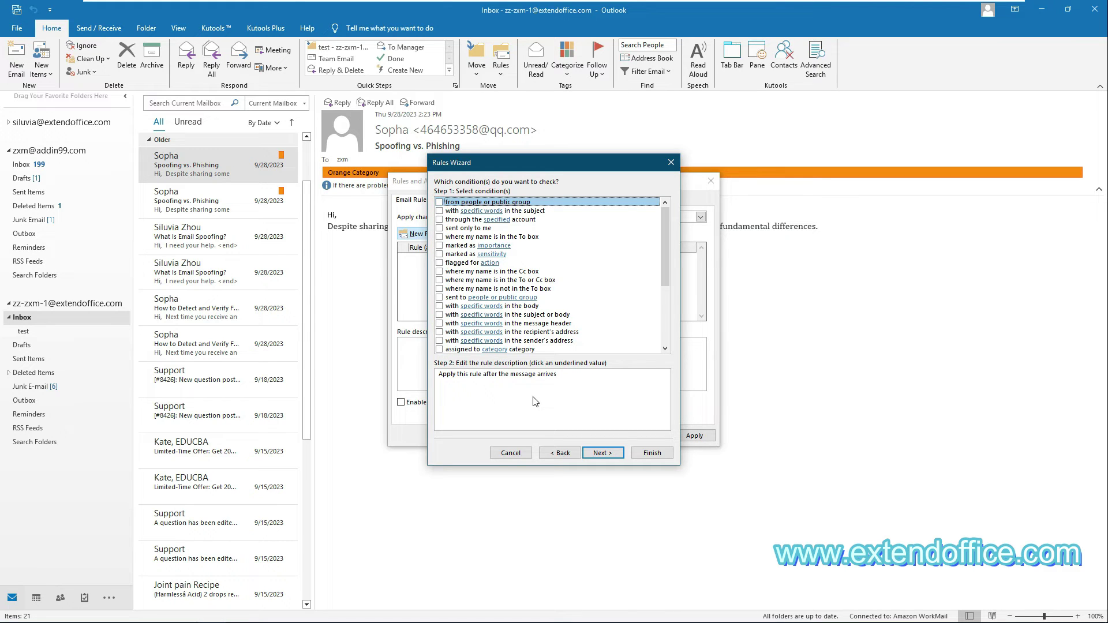
click(601, 454)
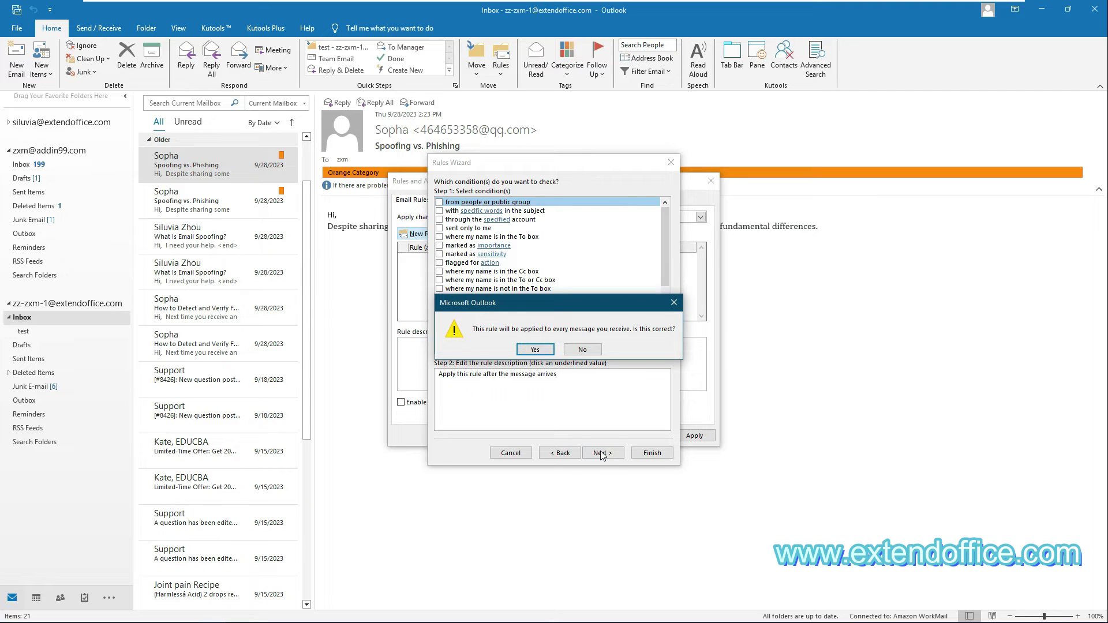
click(546, 353)
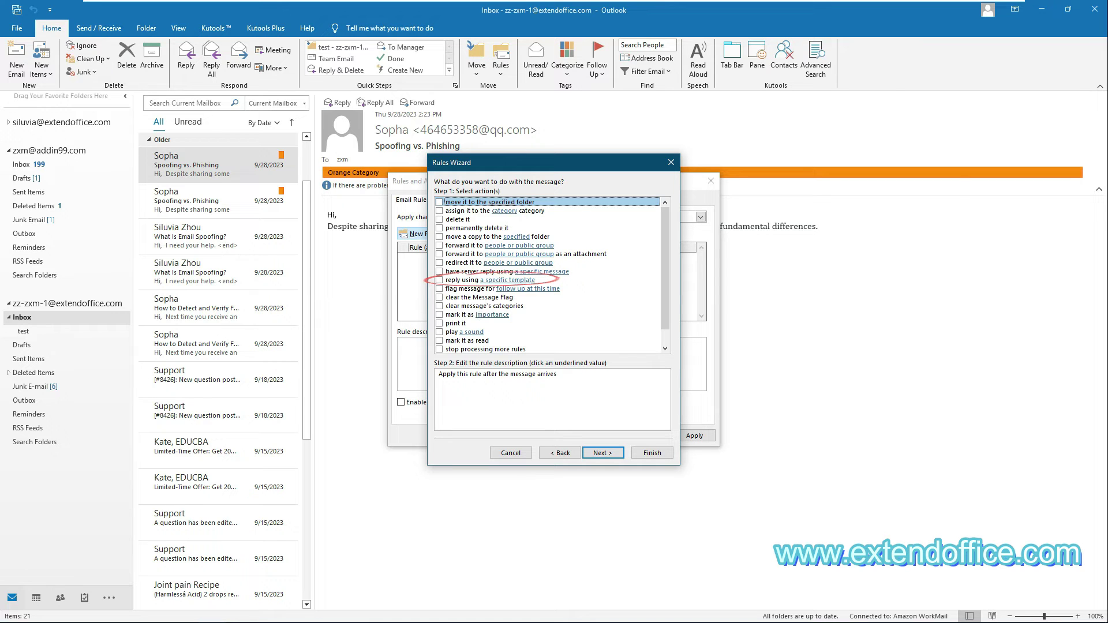
Set the rule's action to reply using a specific template, choosing "Auto response" from User Templates in File System.
click(440, 280)
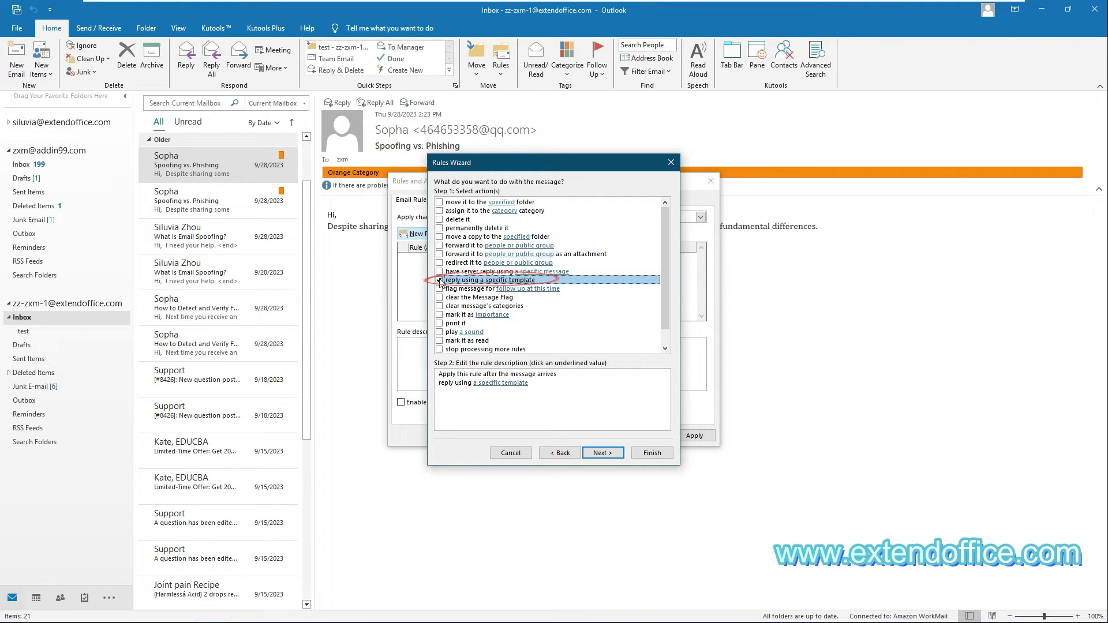
click(497, 384)
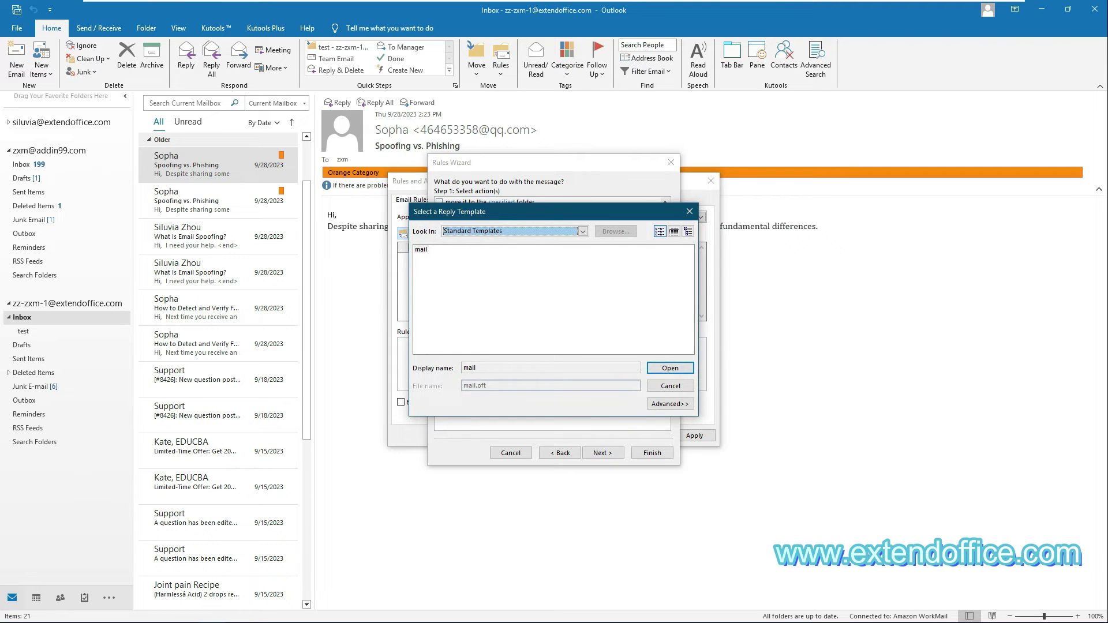
click(583, 232)
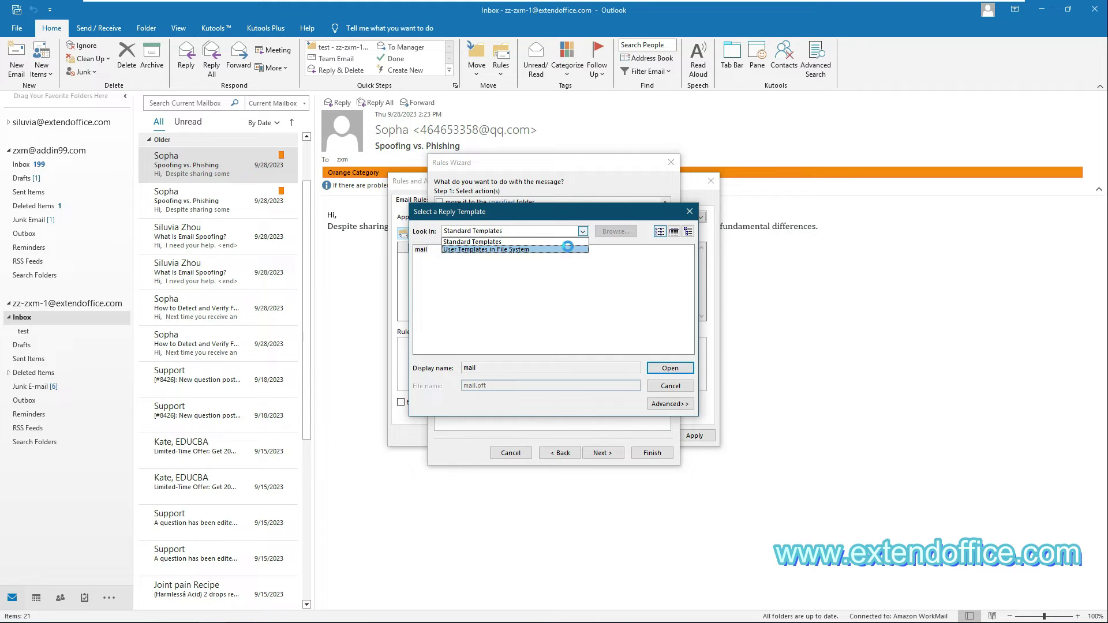
click(568, 250)
click(454, 263)
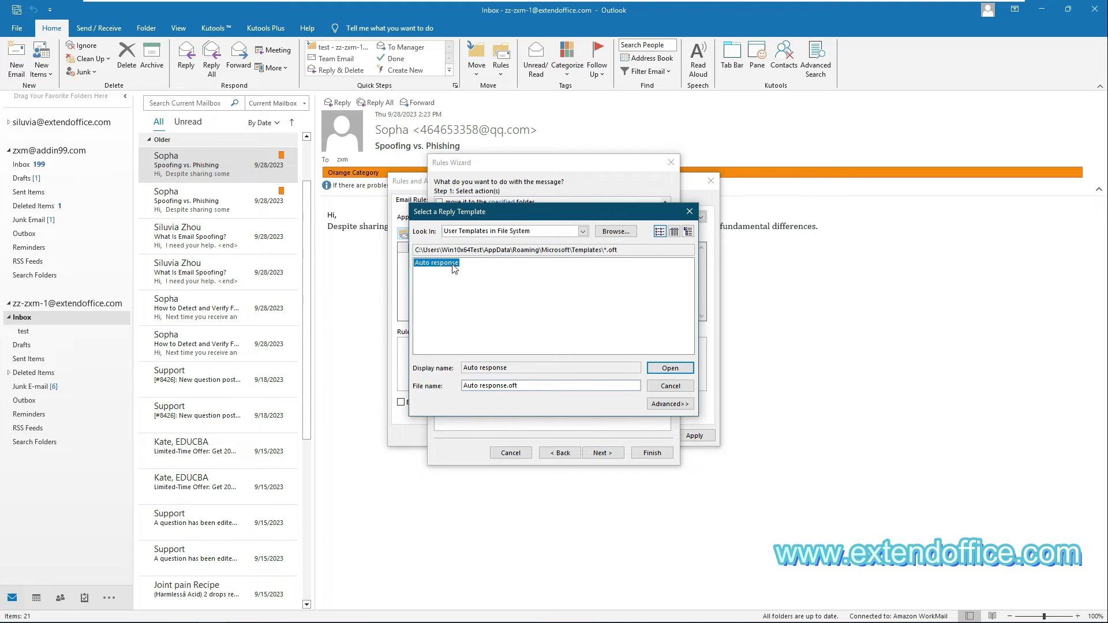
click(657, 372)
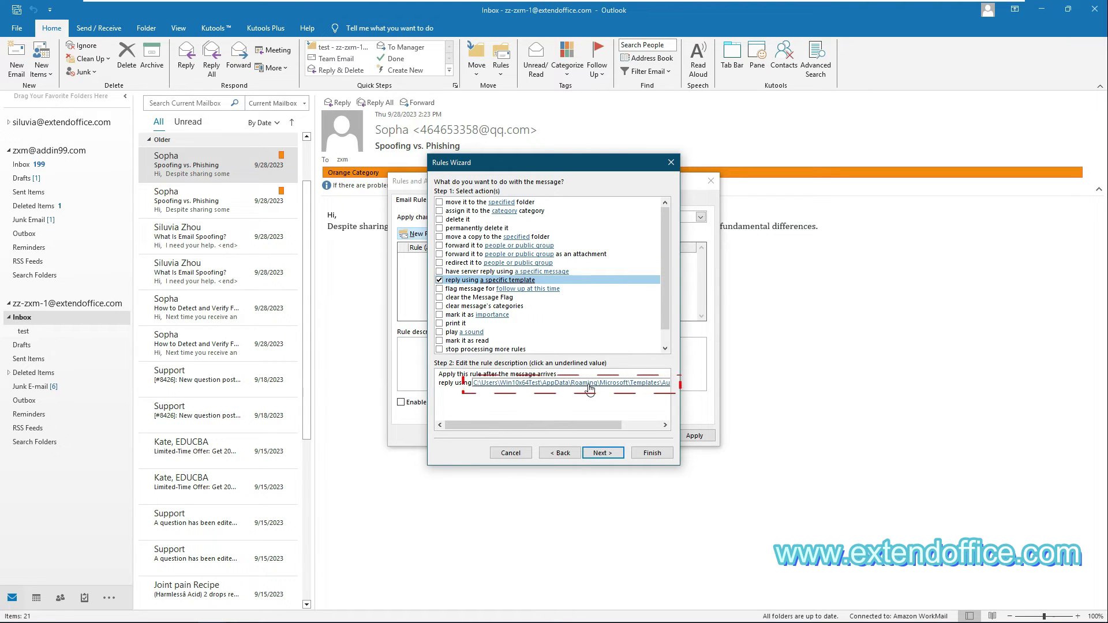
Leave the rule without exceptions, name it "Auto reply", finish it turned on, and save the email rules.
click(605, 453)
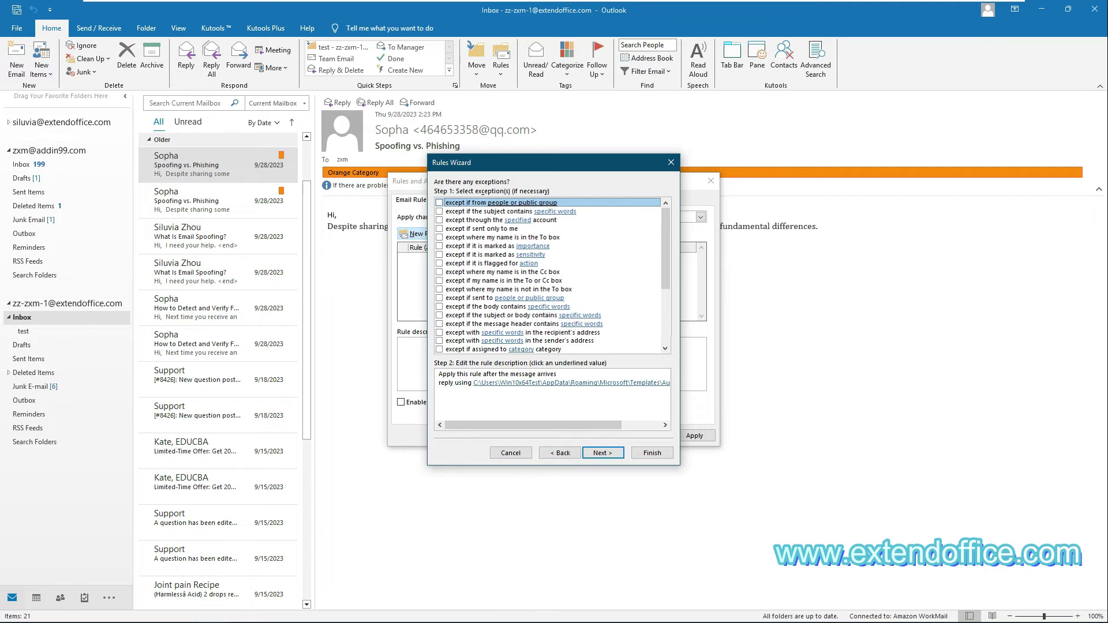
click(611, 452)
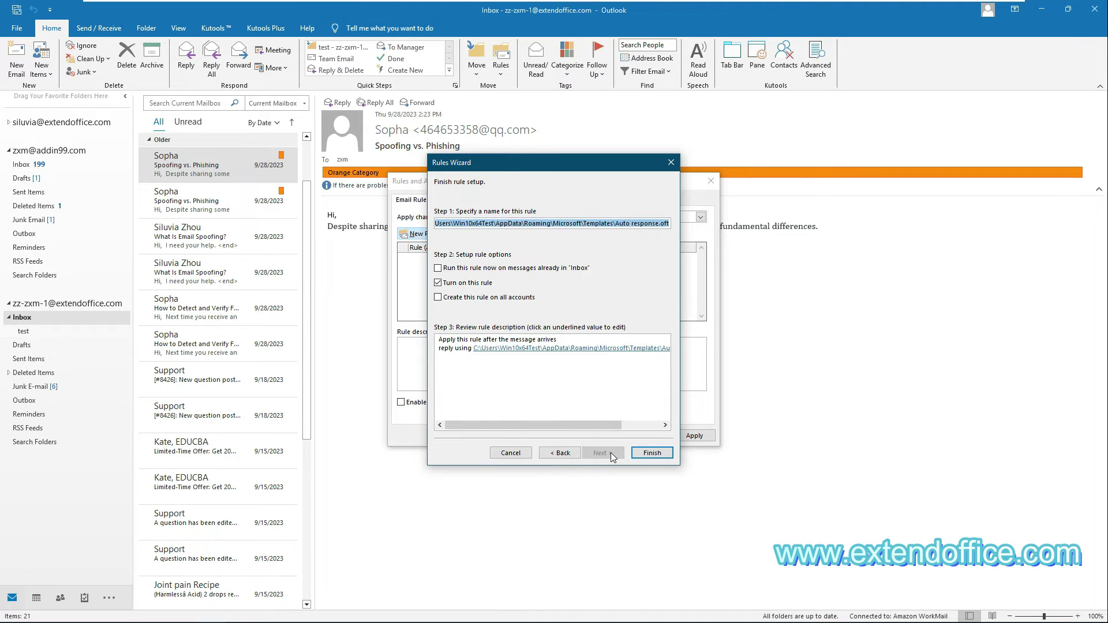
click(578, 223)
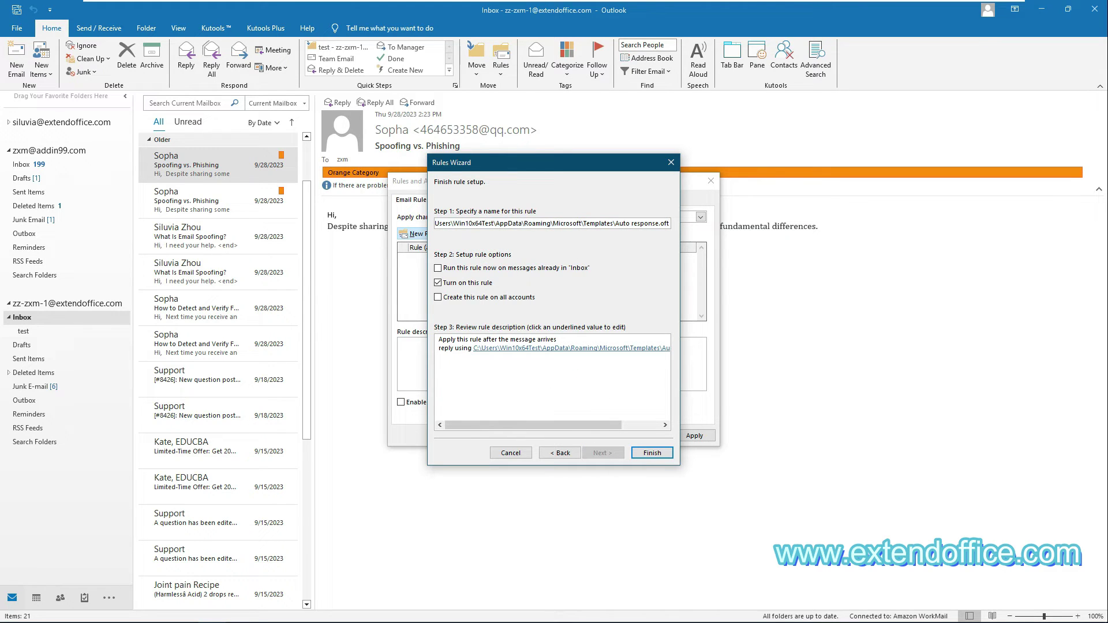
key(ctrl+a)
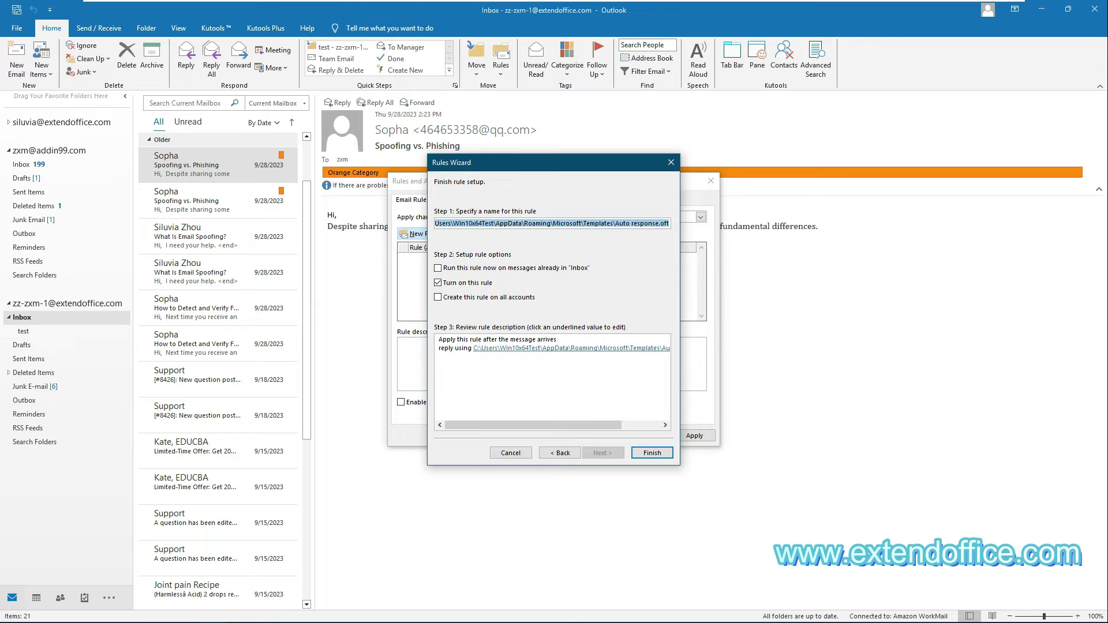
key(BackSpace)
text(Auto)
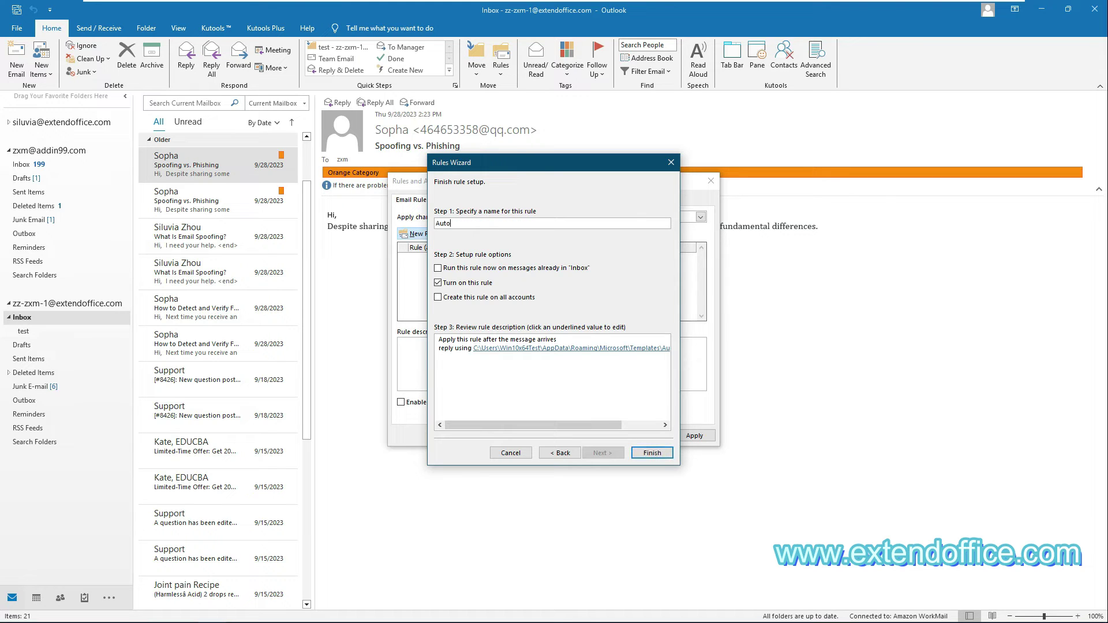
text( reply)
click(643, 454)
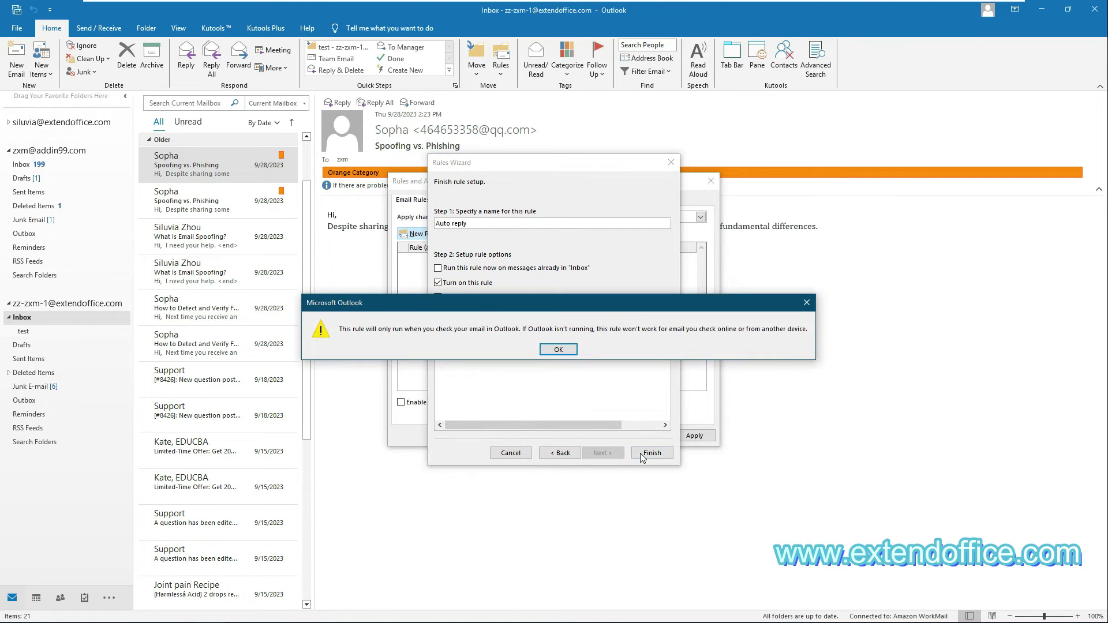
click(558, 350)
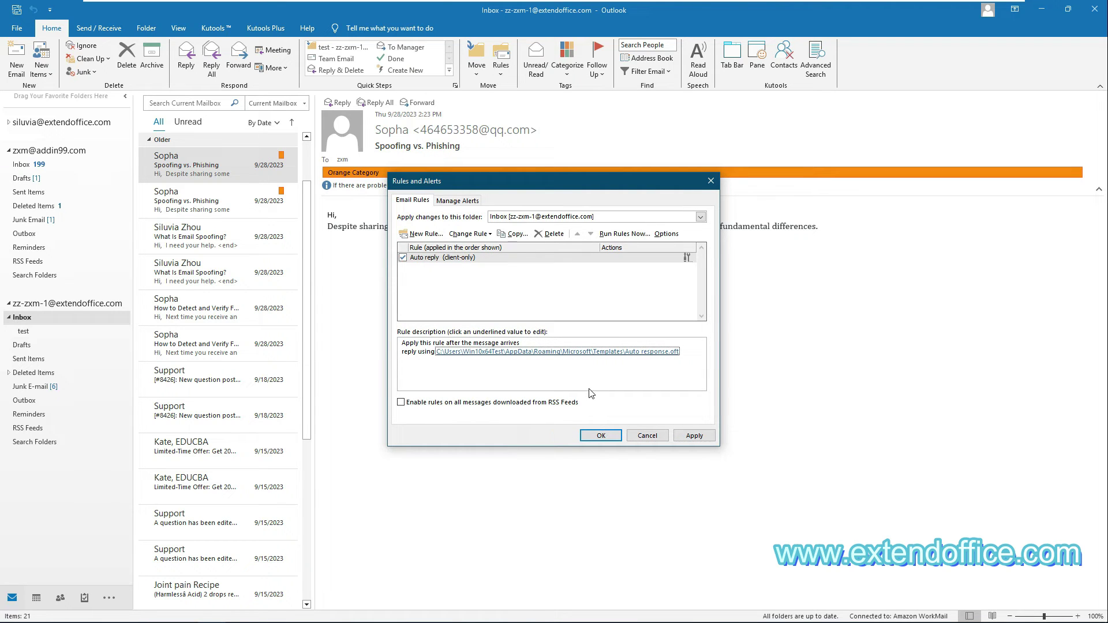
click(601, 437)
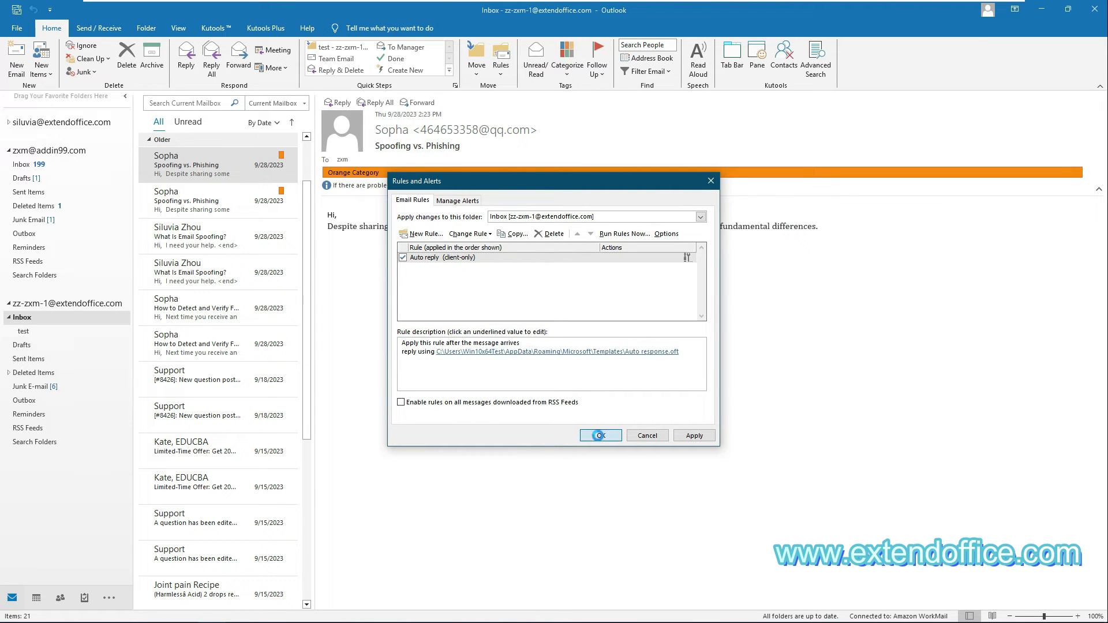
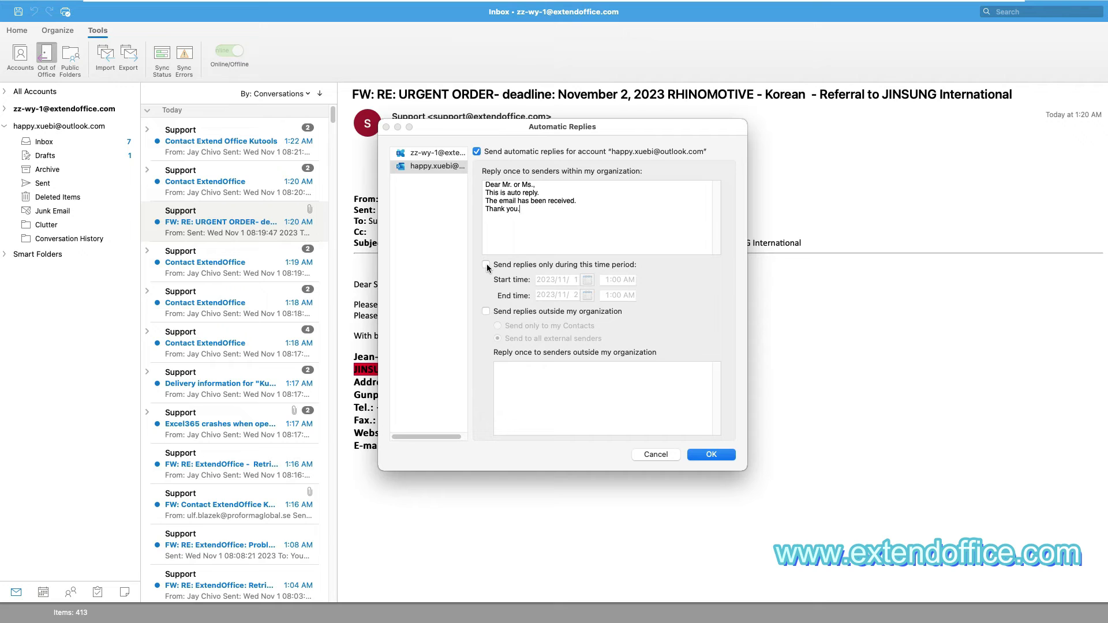
Limit the second account's automatic replies to a time period starting 2023/11/2 and ending 2023/11/5.
click(487, 264)
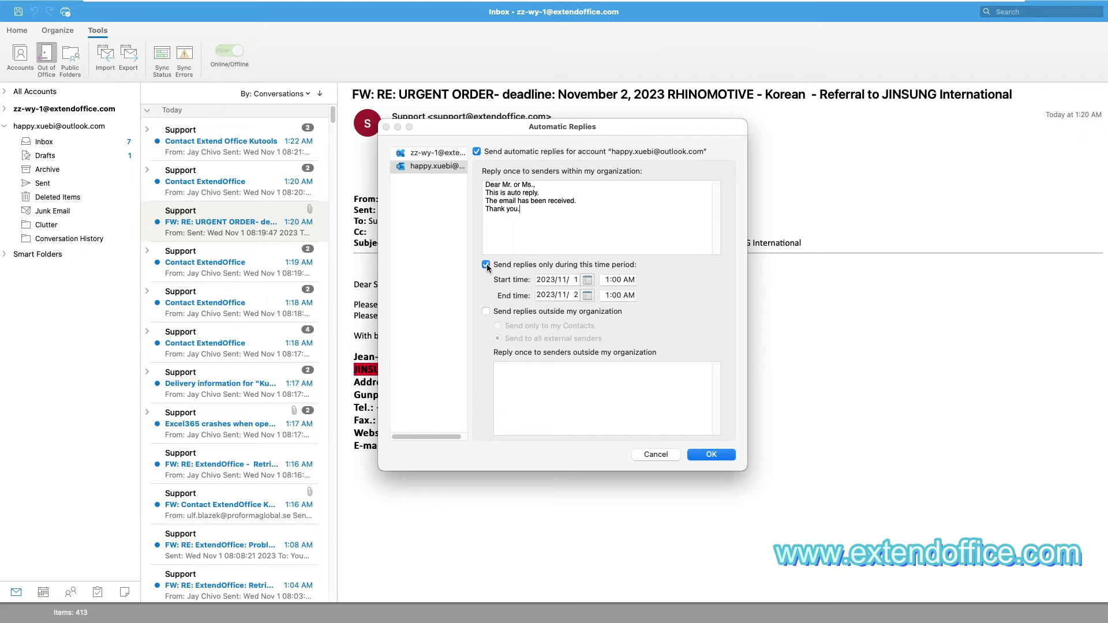
click(589, 282)
click(591, 330)
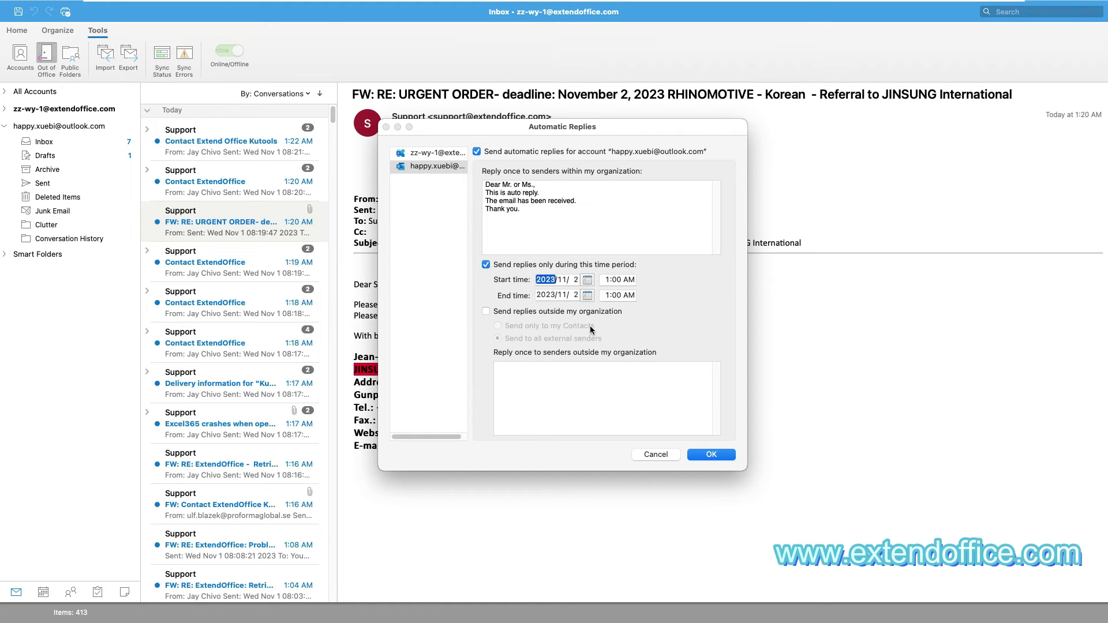
click(588, 297)
click(549, 354)
key(shift+Tab)
Enable replies to all external senders with the text "Dear Mr. or Ms., This is auto reply. The email has been received. Thank you." and confirm.
click(487, 312)
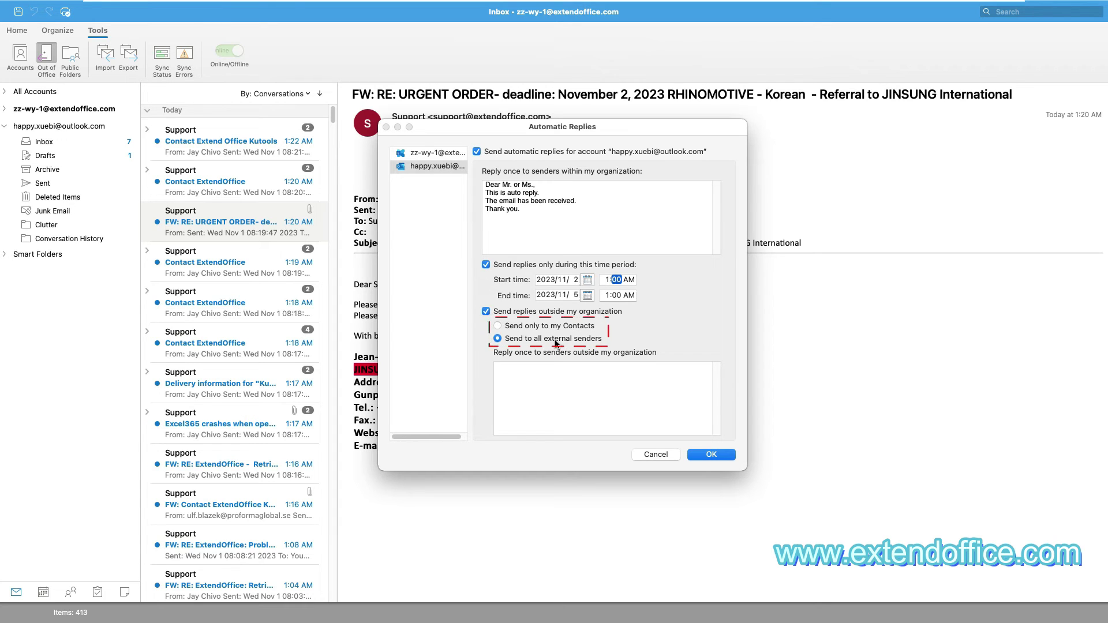
click(517, 374)
text(Dear Mr. or Ms., This is auto reply.)
key(Return)
text(The email has been received.)
key(Return)
text(Thank you.)
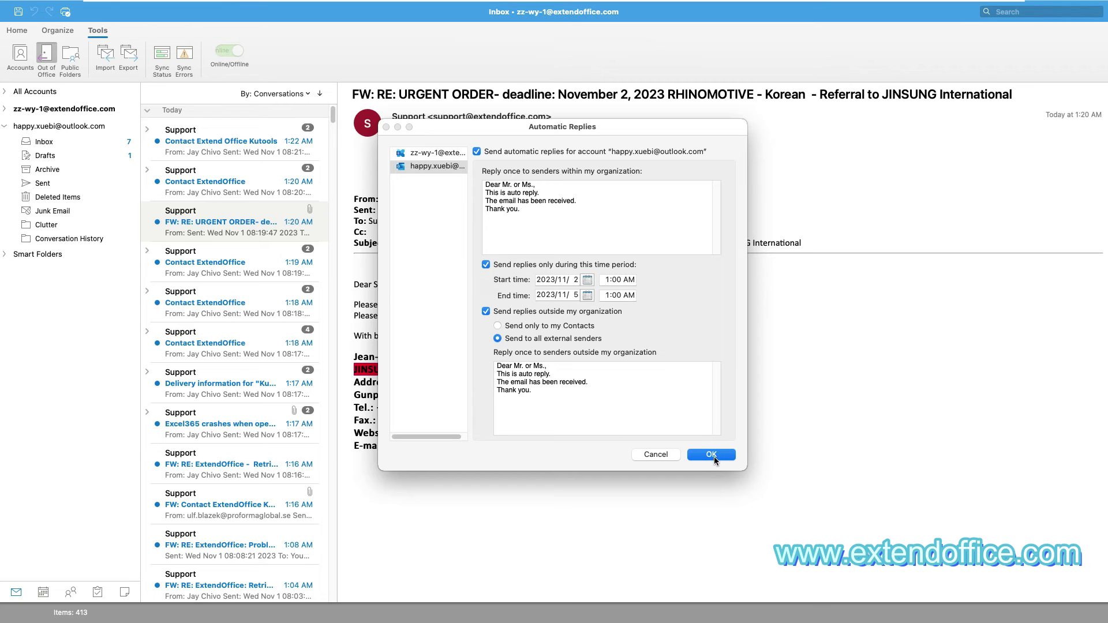
click(714, 456)
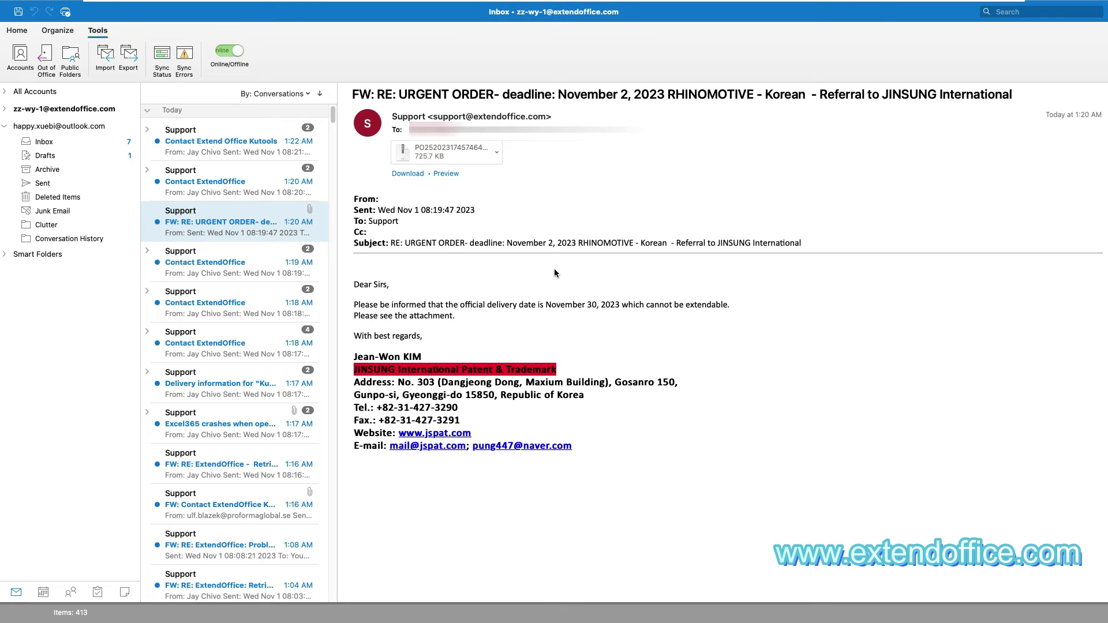
Reopen the Automatic Replies settings and turn off automatic replies for the second listed account, confirming the change.
click(46, 64)
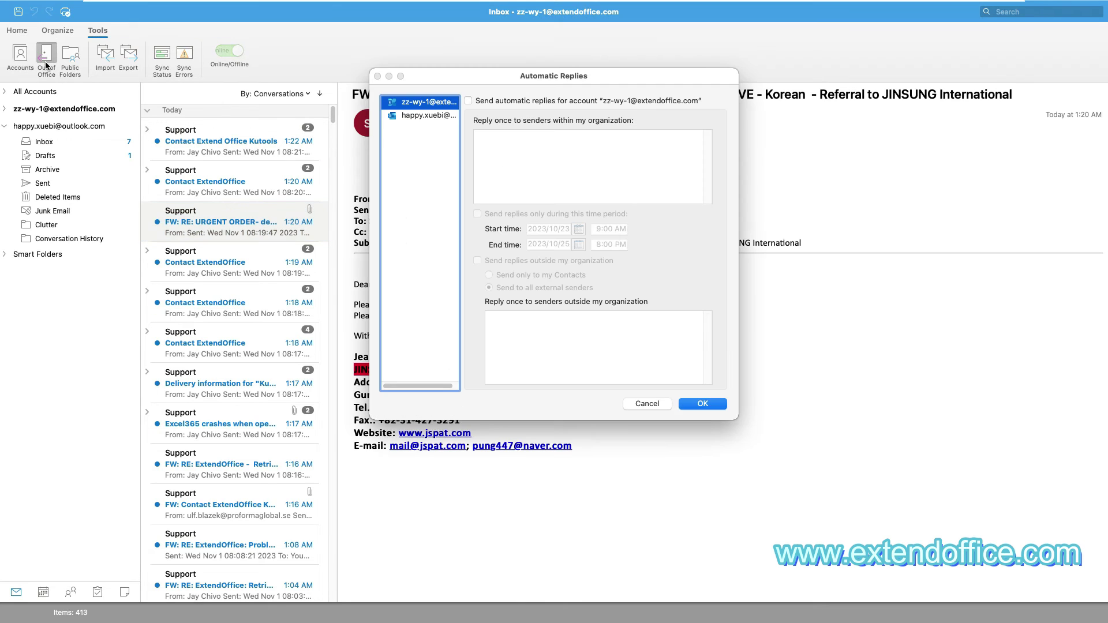
click(423, 117)
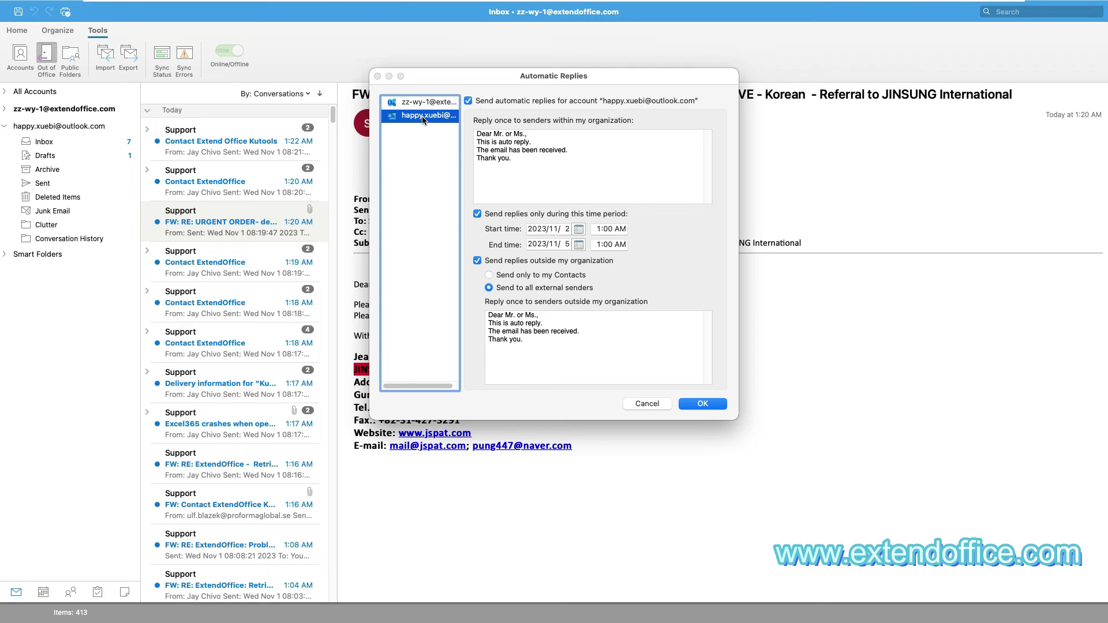
click(468, 101)
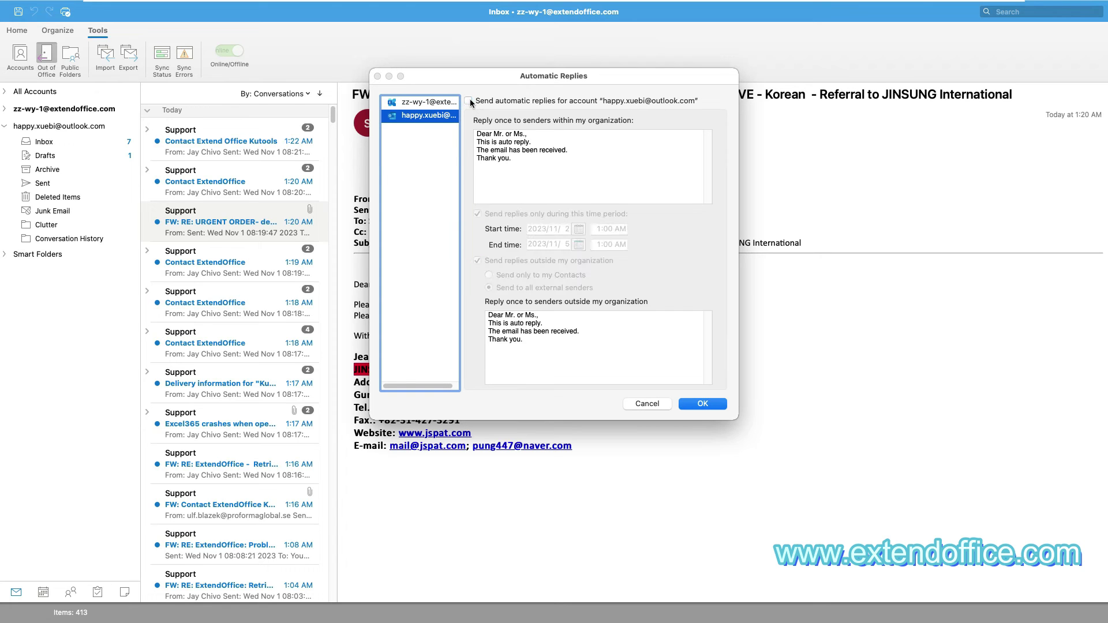
click(703, 405)
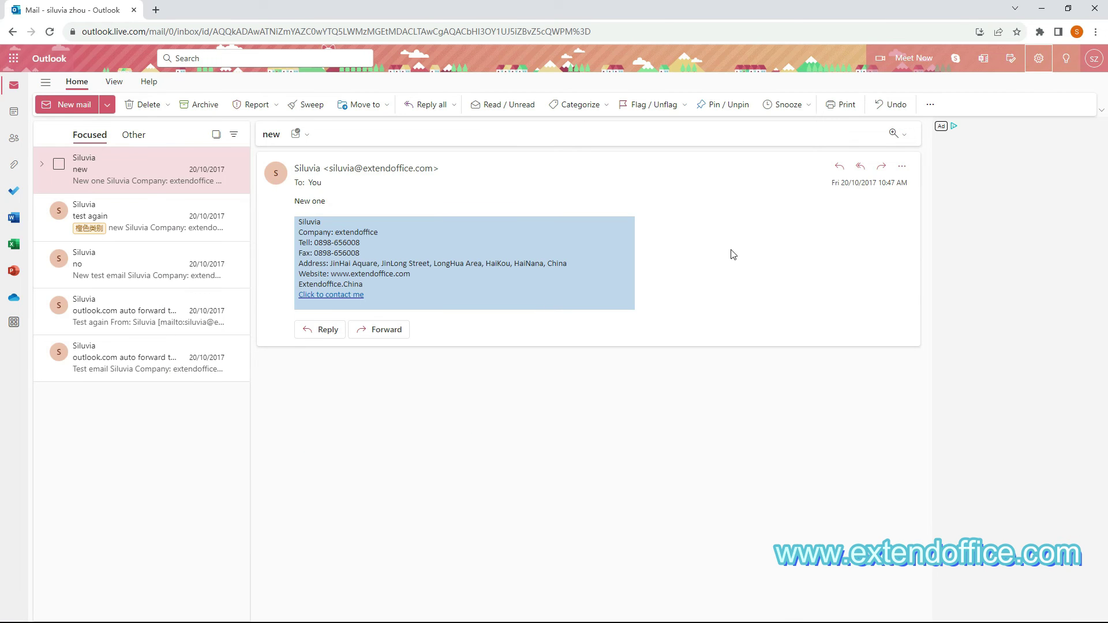
Switch to Outlook on the web and turn on automatic replies in the mail settings.
click(1046, 68)
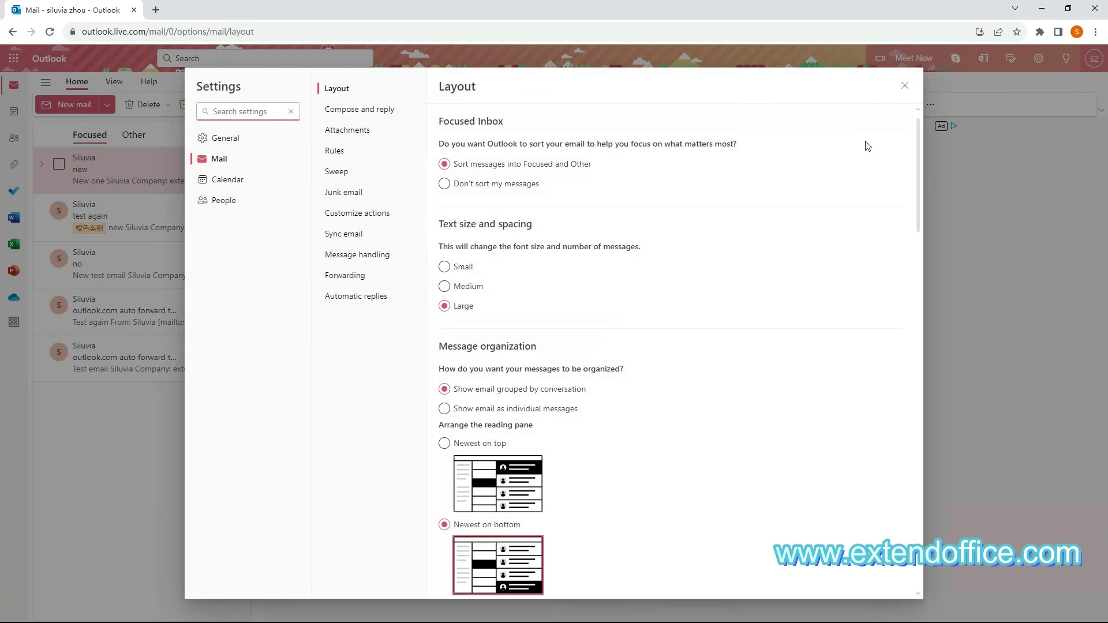
click(371, 301)
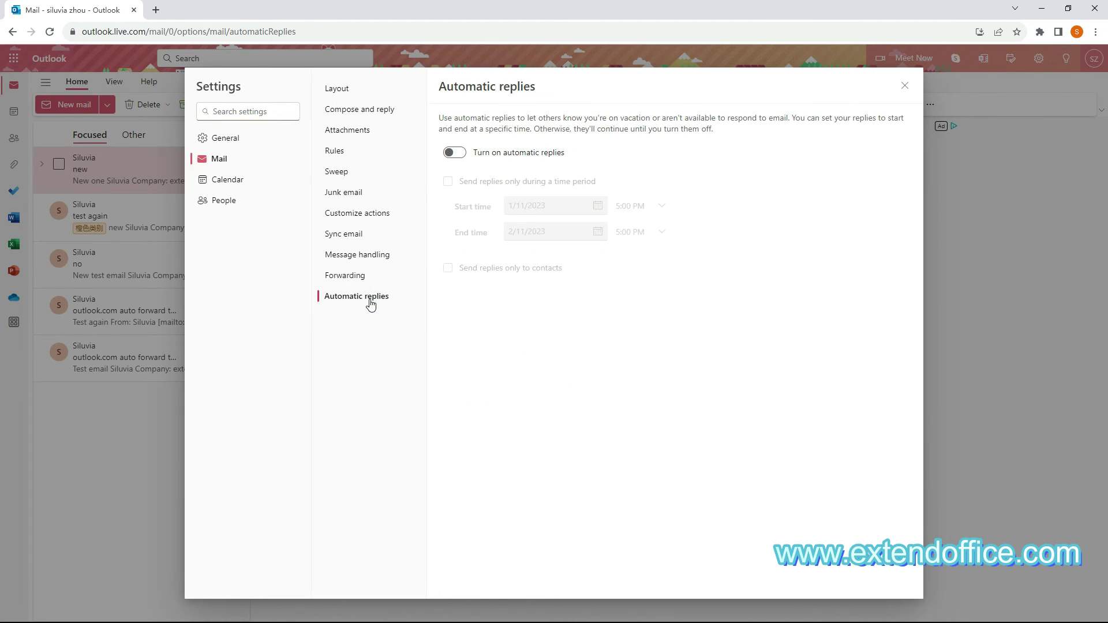
click(462, 157)
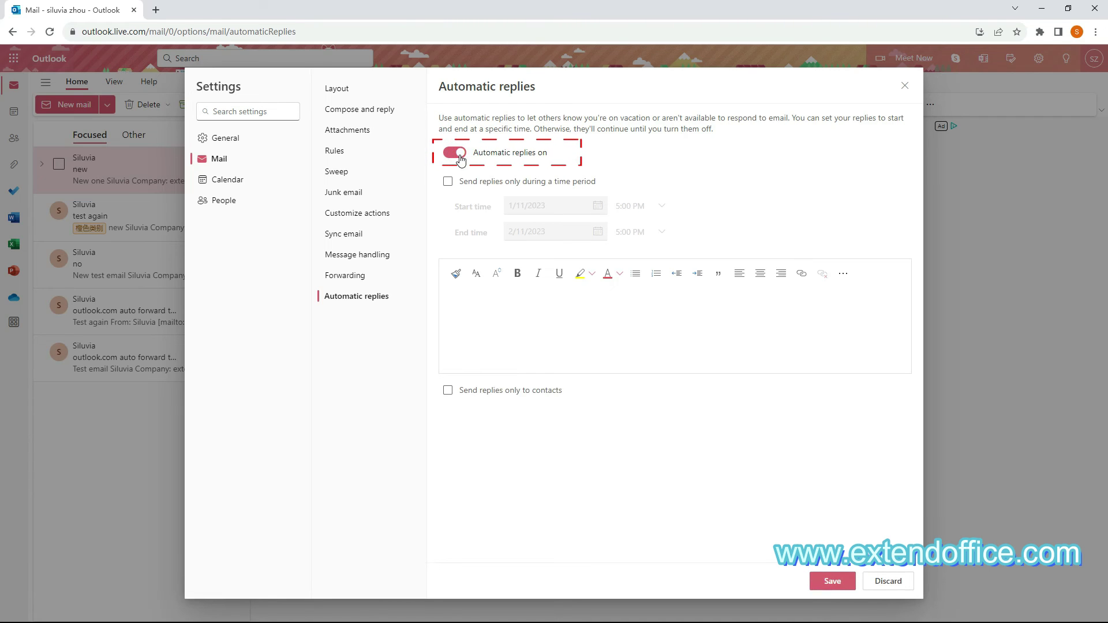
Restrict the automatic replies to a time period with start date 2/11/2023 and end date 6/11/2023.
click(448, 183)
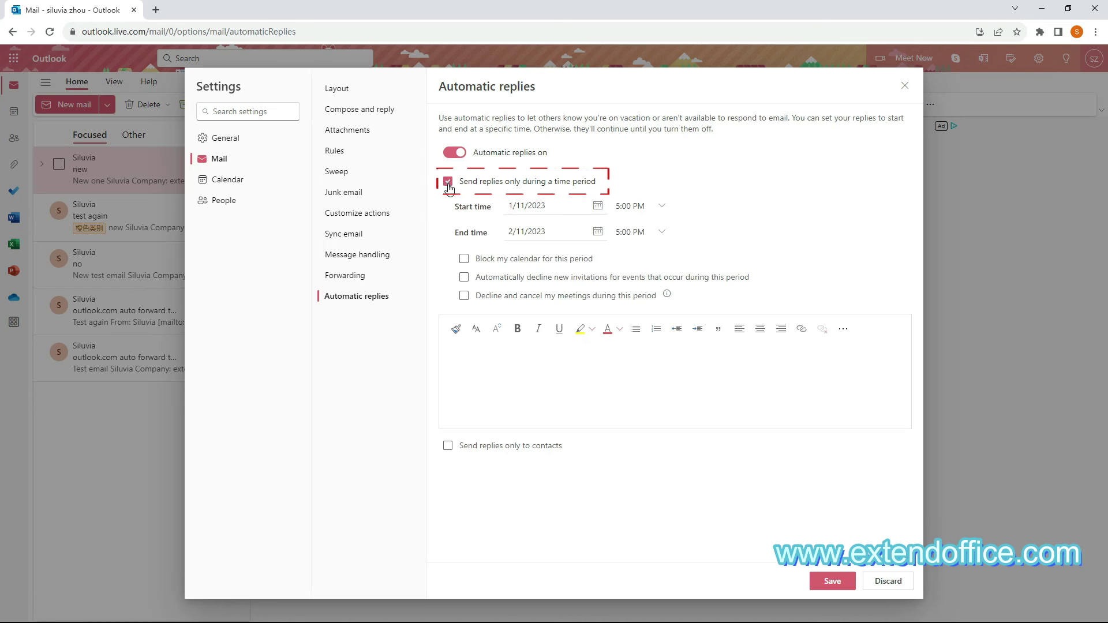
click(598, 206)
click(568, 266)
click(598, 232)
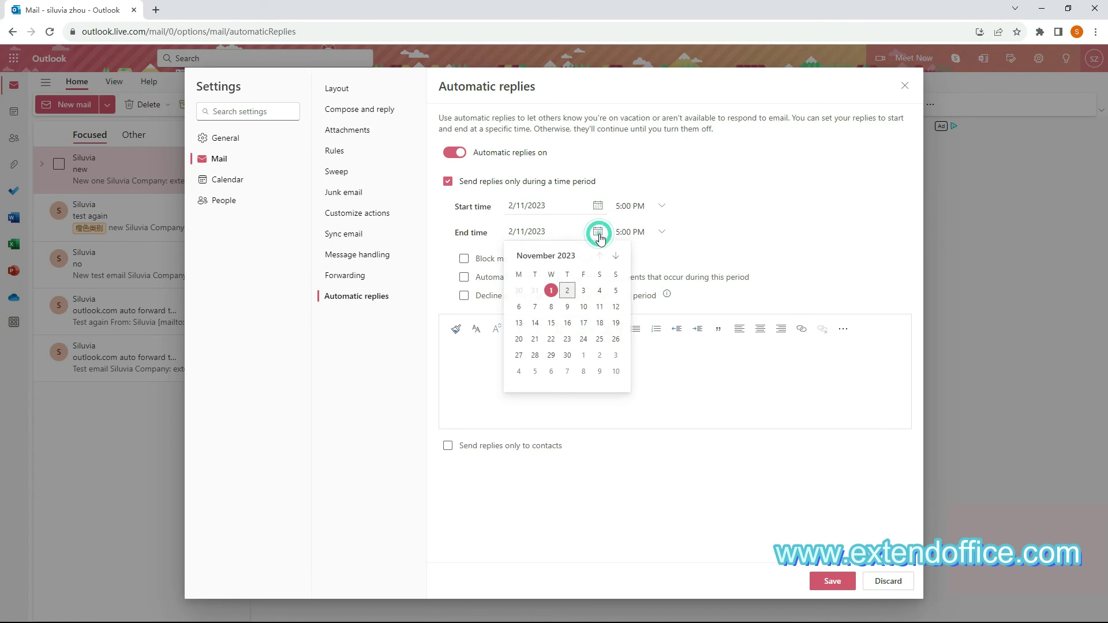
click(520, 308)
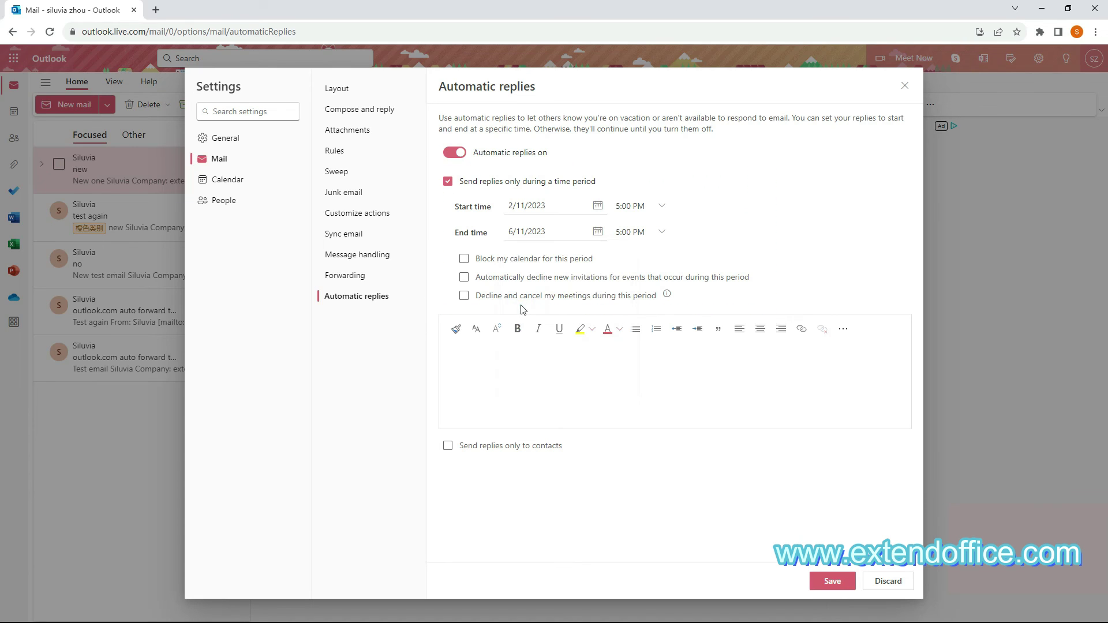
Enter the reply "Dear Mr. or Ms., This is auto reply. The email has been received. Thank you." for all senders, save, and close the settings.
click(482, 352)
text(Dear Mr. or Ms., This is auto reply. The email has been received. Thank you.)
click(483, 377)
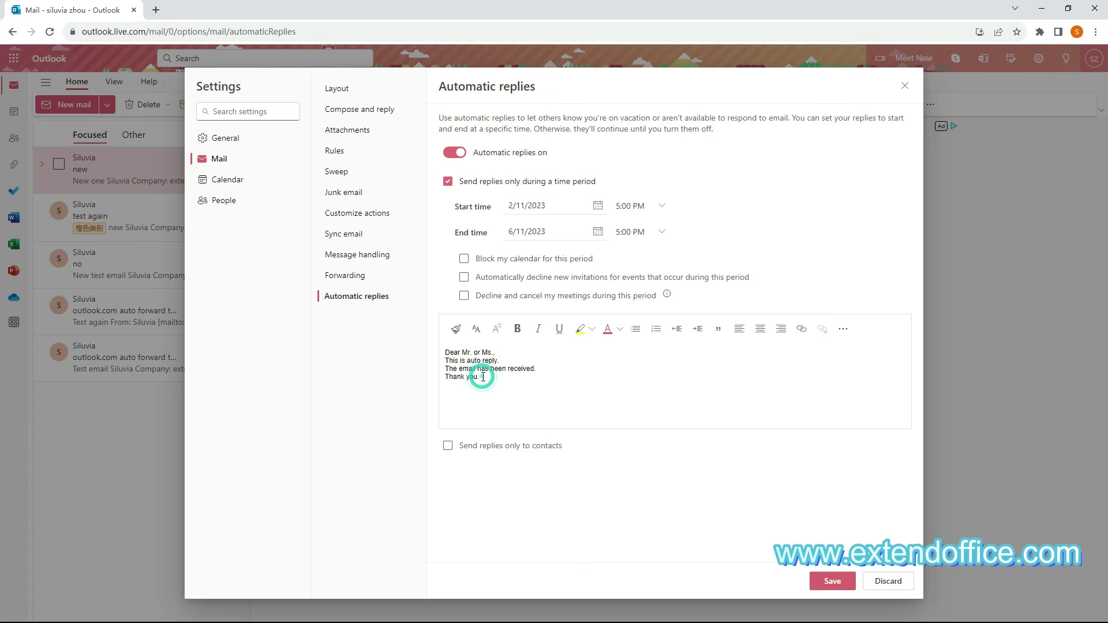
click(448, 447)
click(449, 448)
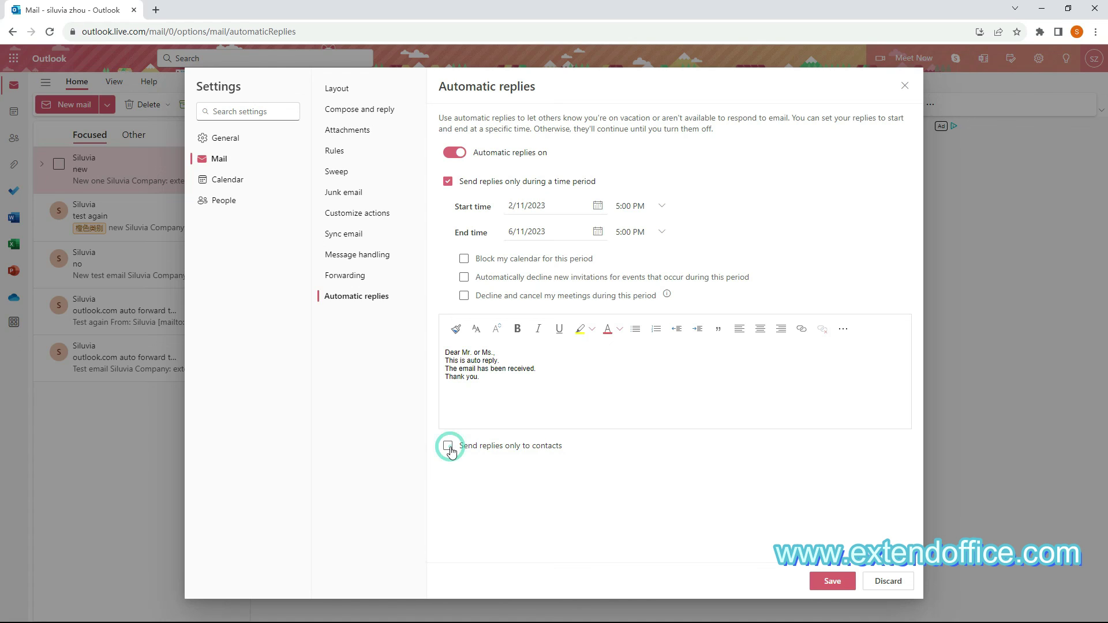
click(831, 583)
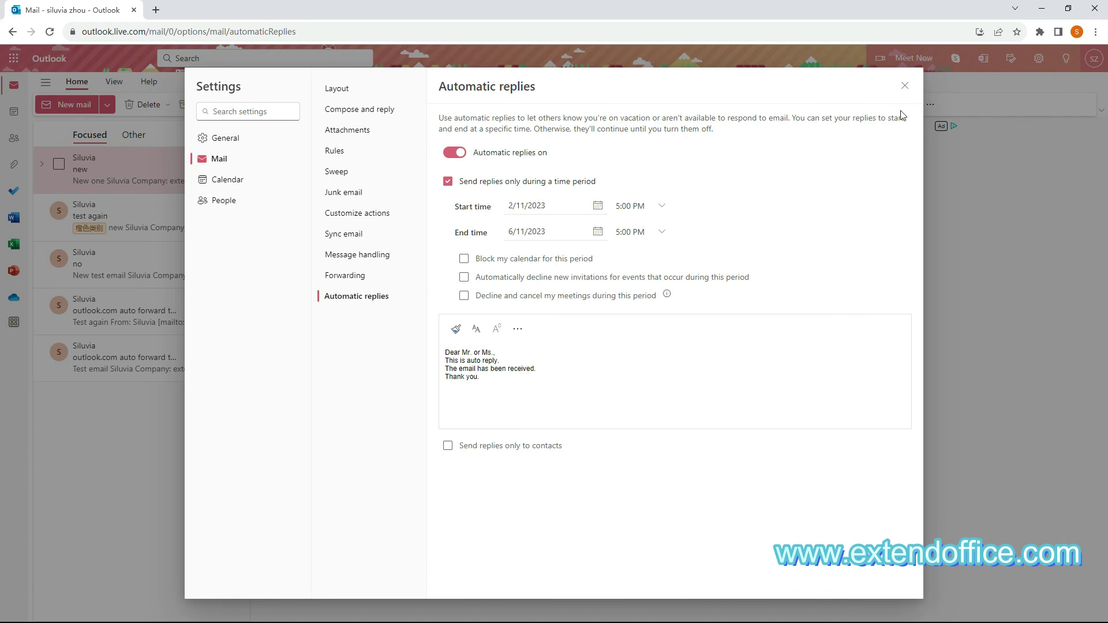
click(903, 87)
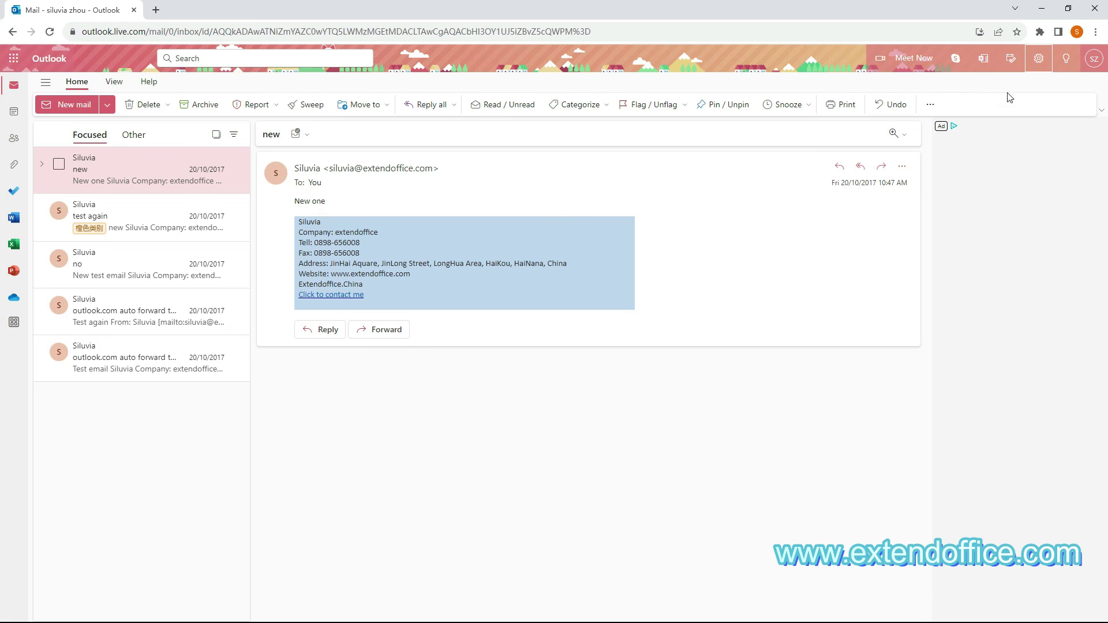
Reopen the automatic replies mail settings, turn automatic replies off, save the change, and close the settings.
click(1039, 60)
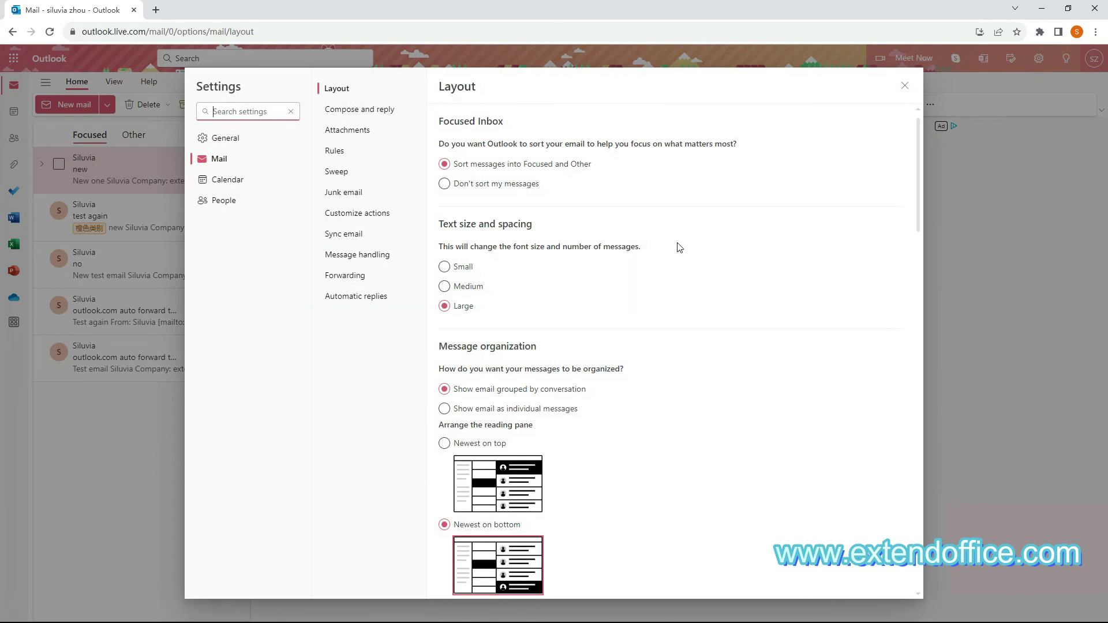
click(382, 299)
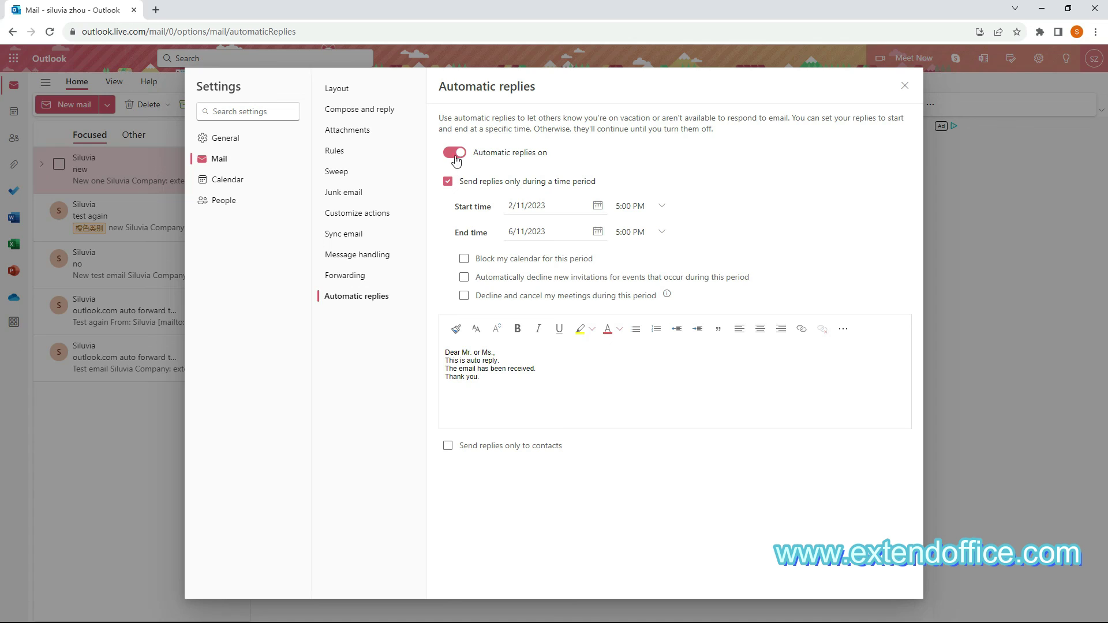
click(455, 153)
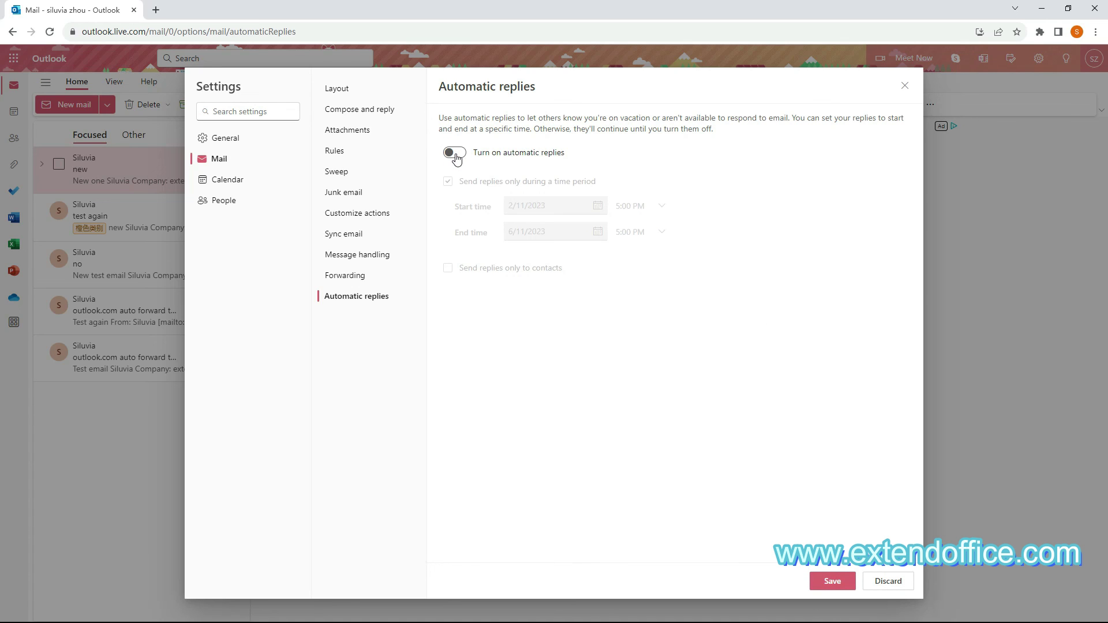
click(816, 581)
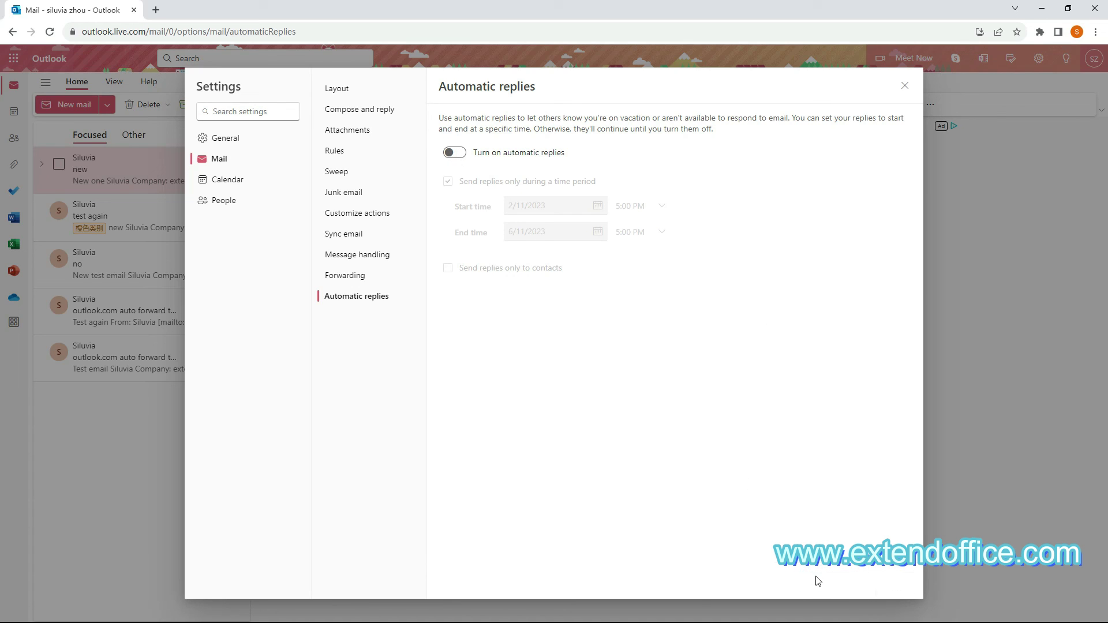
click(904, 86)
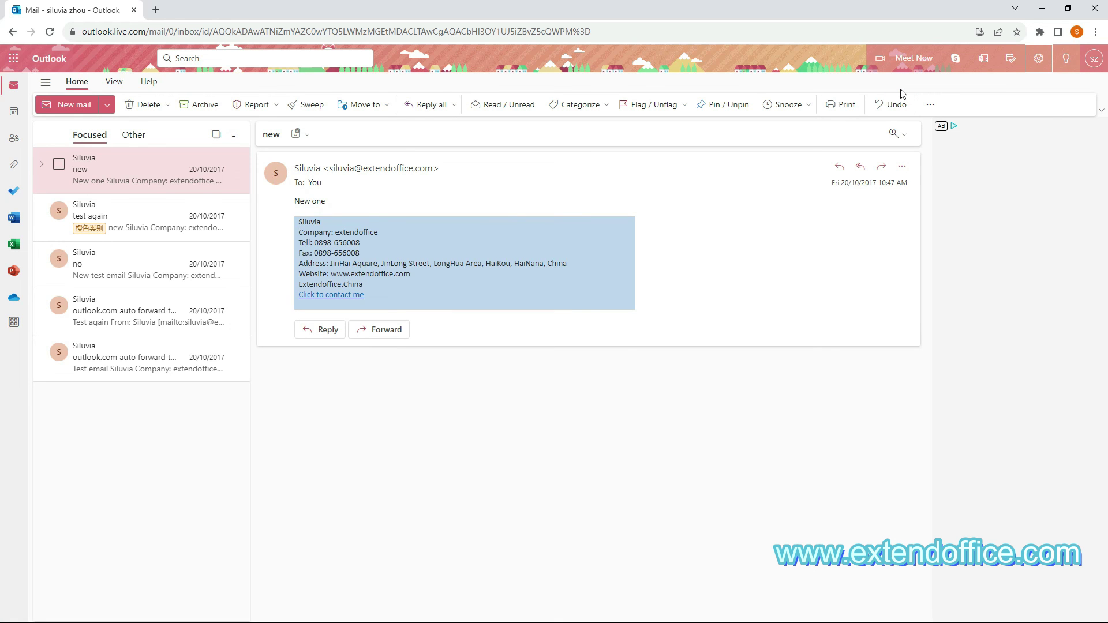